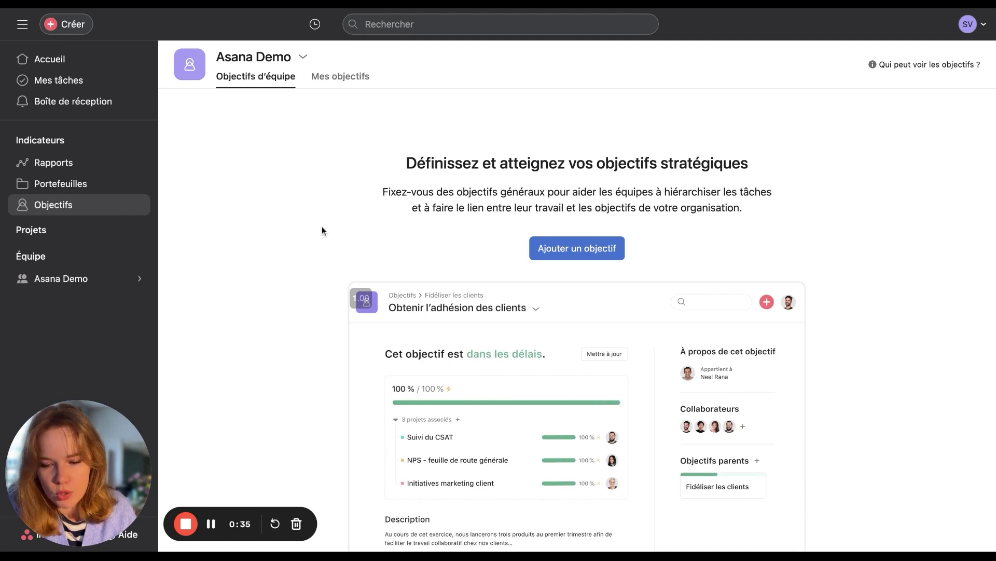
# - Start a new company goal titled "Réaliser +40% de CA entre 2023 et 2024"
pyautogui.click(599, 248)
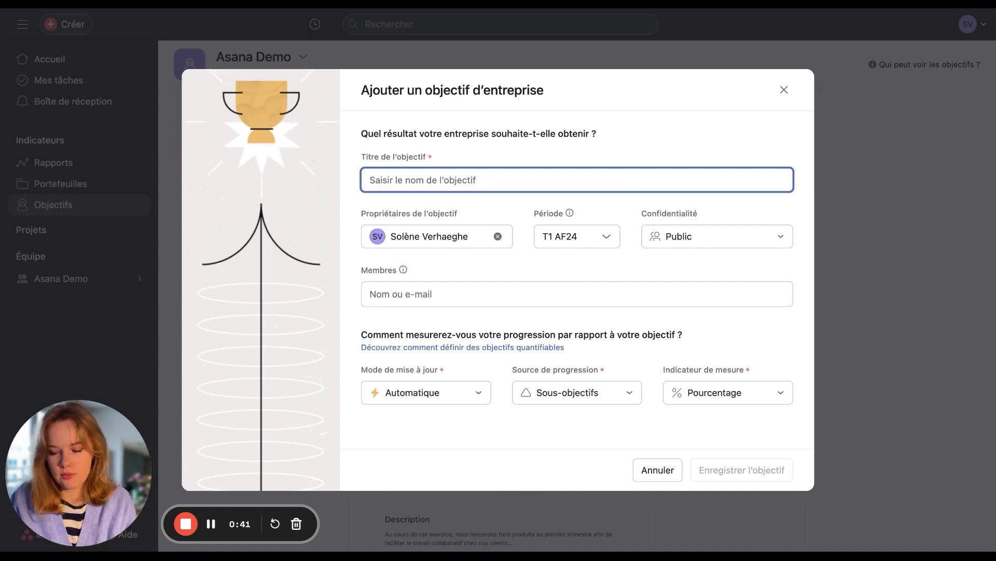
pyautogui.write('Réaliser')
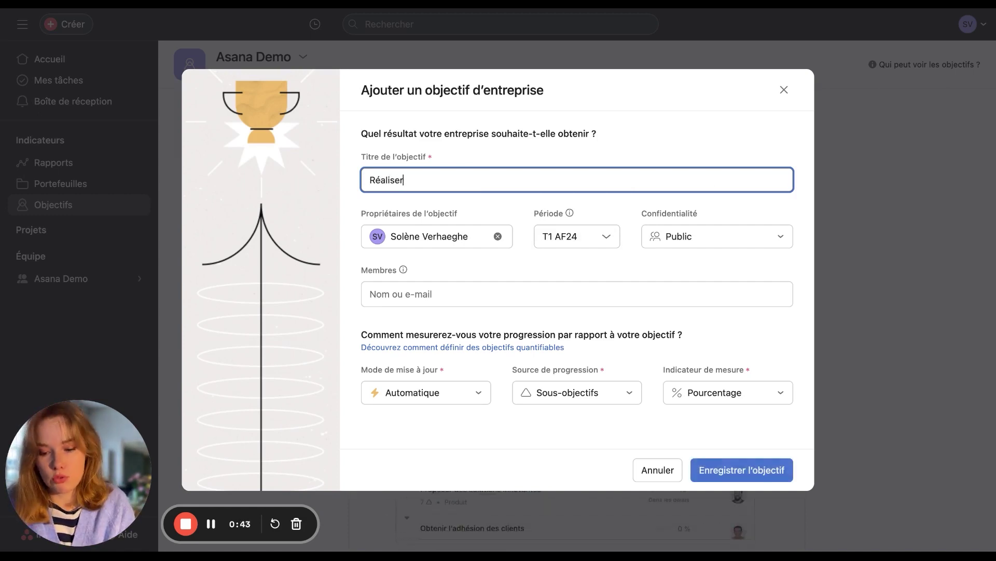
pyautogui.write(' +40% de CA en 2024')
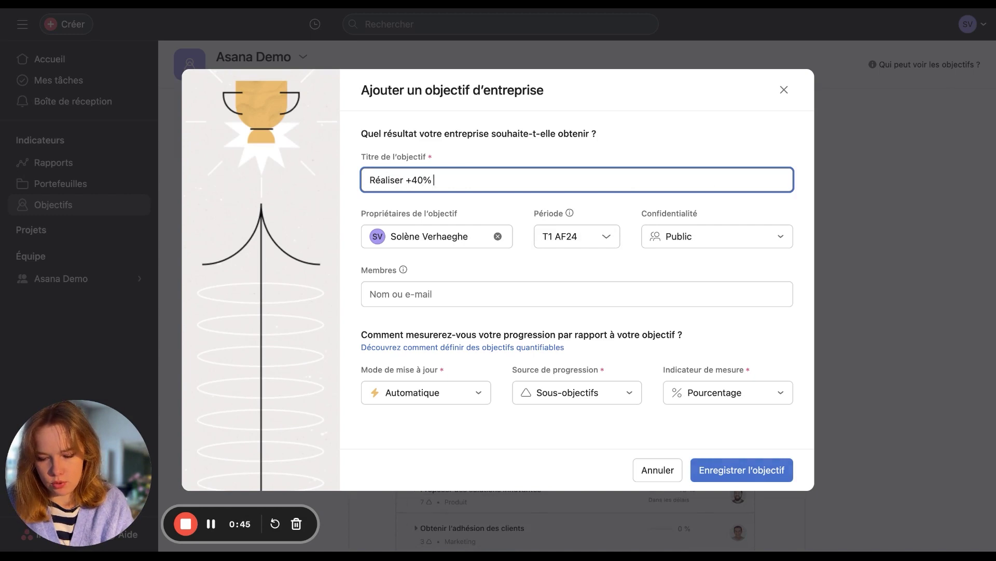
pyautogui.press('BackSpace')
pyautogui.press('BackSpace')
pyautogui.press('BackSpace')
pyautogui.press('BackSpace')
pyautogui.press('BackSpace')
pyautogui.write('tre 2023 et 2024')
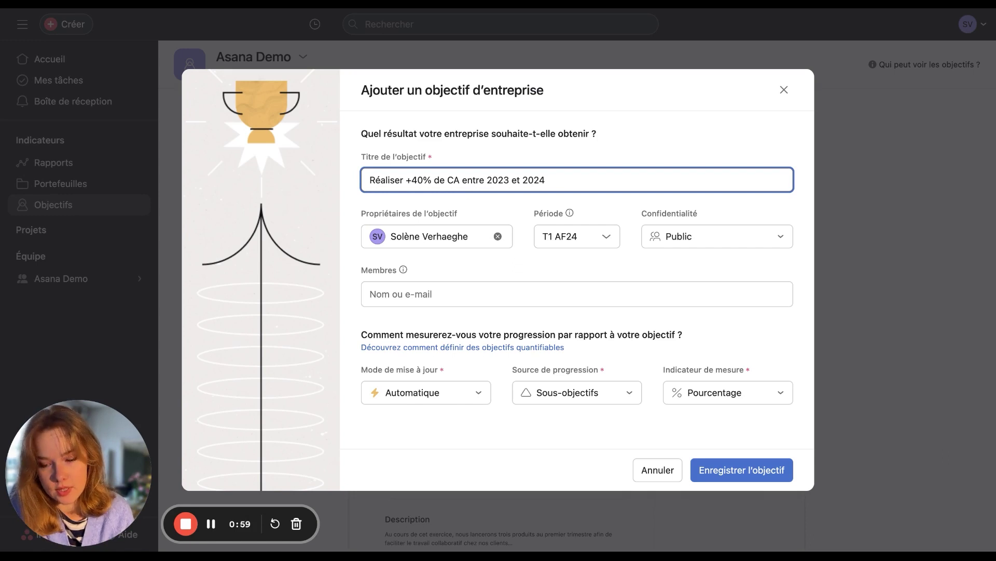
# - Set the goal's period to the full year AF24
pyautogui.click(587, 236)
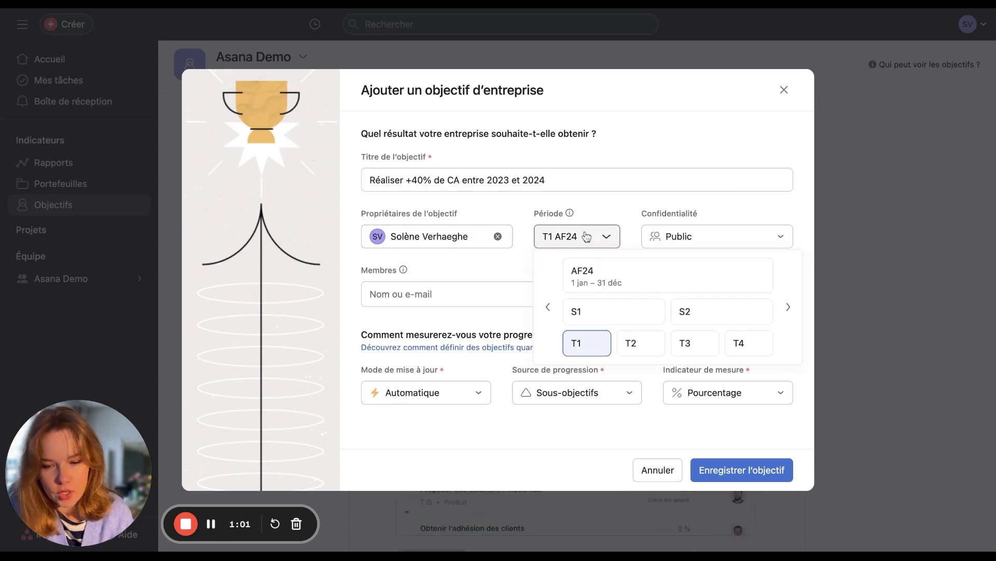
pyautogui.click(650, 281)
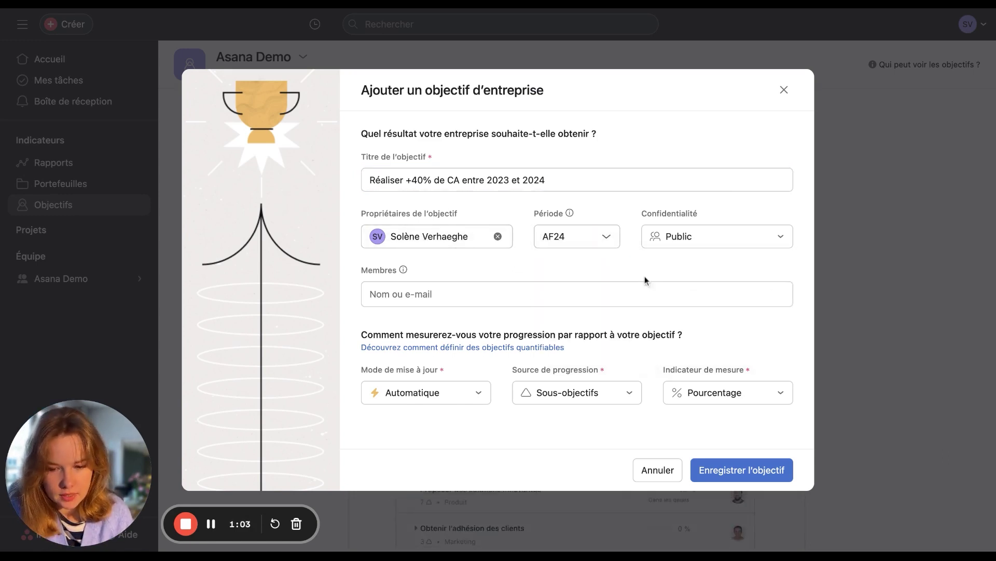
pyautogui.click(564, 241)
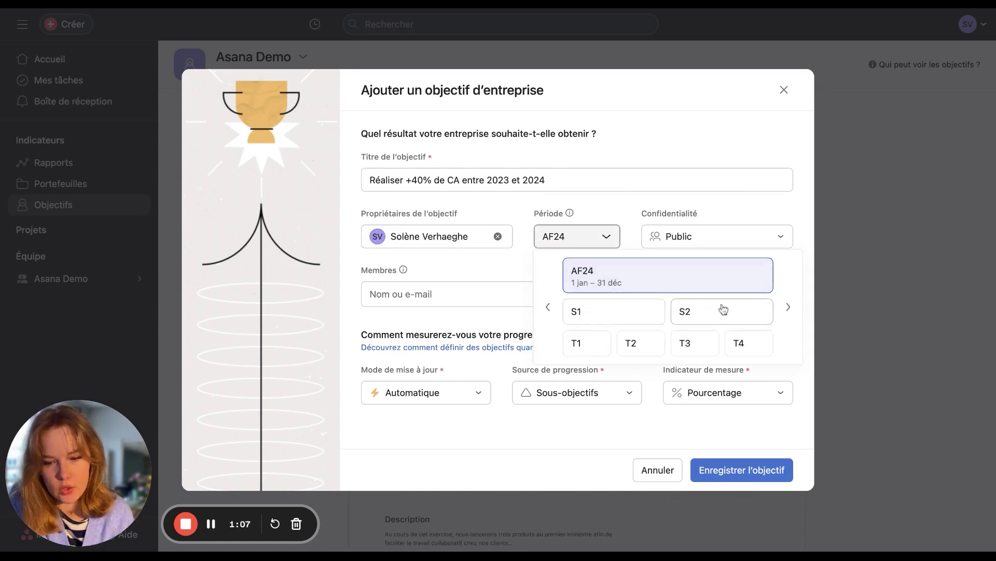
pyautogui.click(661, 189)
# - Review the privacy options and the member suggestions available for the new goal
pyautogui.click(704, 235)
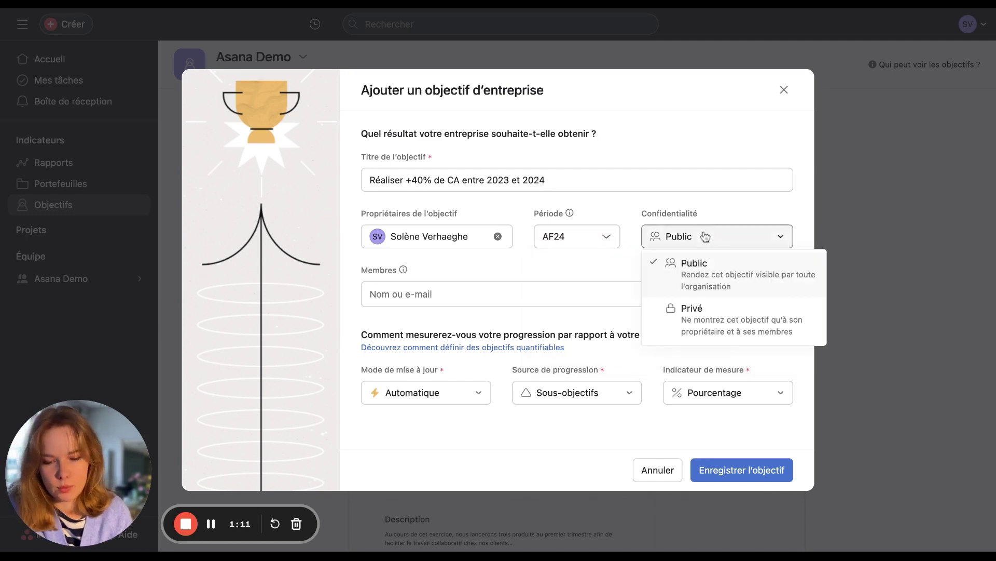
pyautogui.click(769, 208)
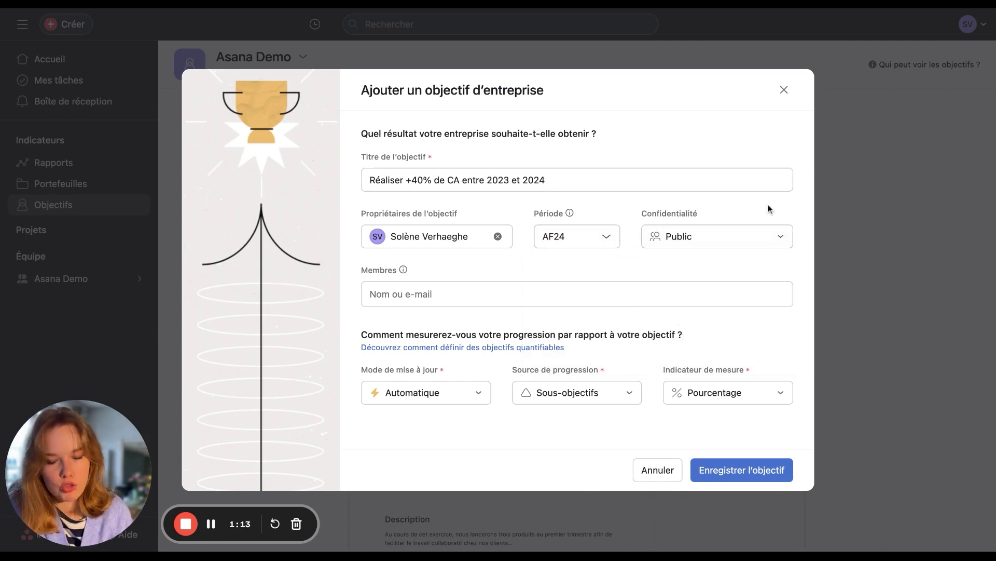
pyautogui.click(429, 294)
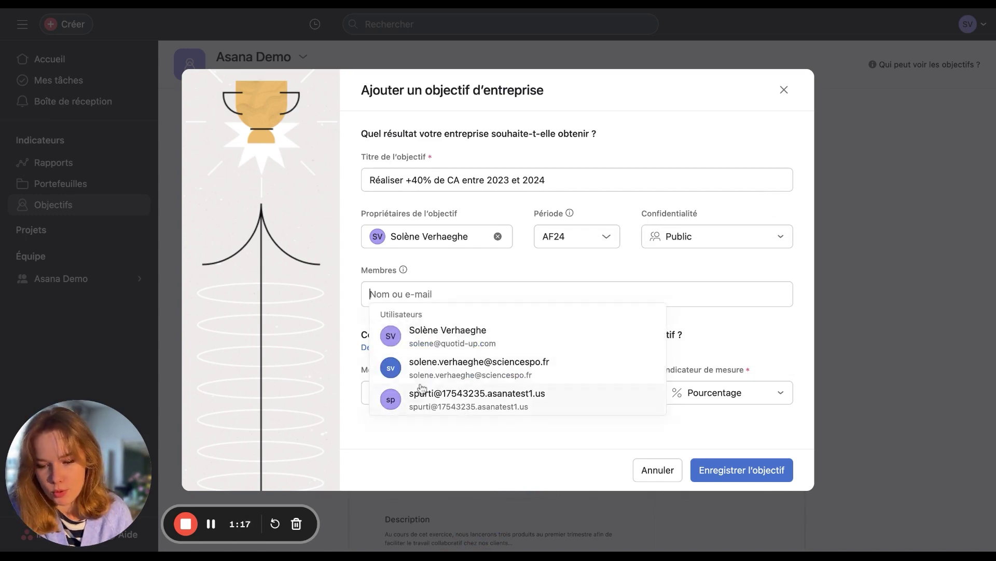
pyautogui.click(476, 273)
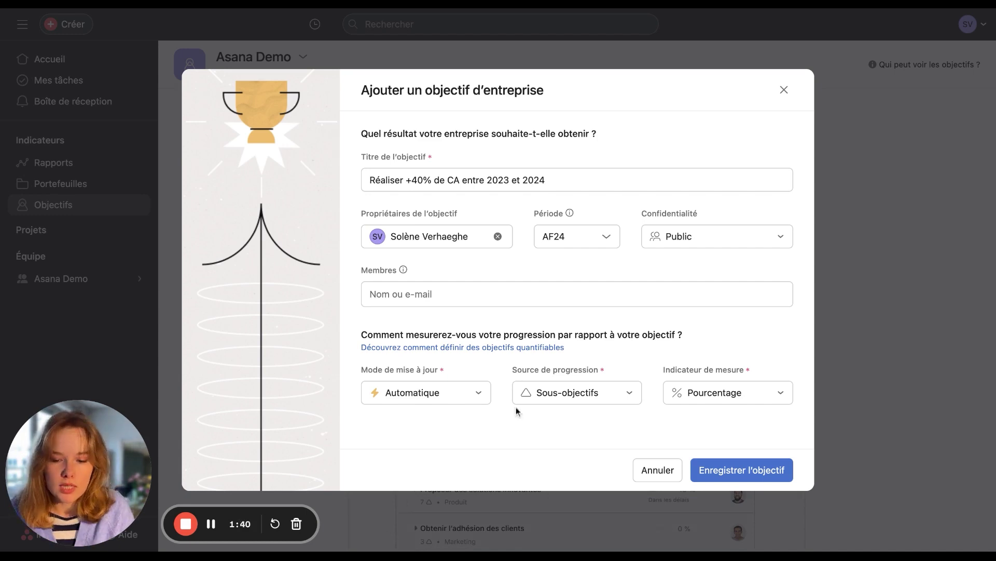
# - Set the goal's update mode to Manuel with a target value of 140 % and save the goal
pyautogui.click(478, 392)
pyautogui.click(444, 476)
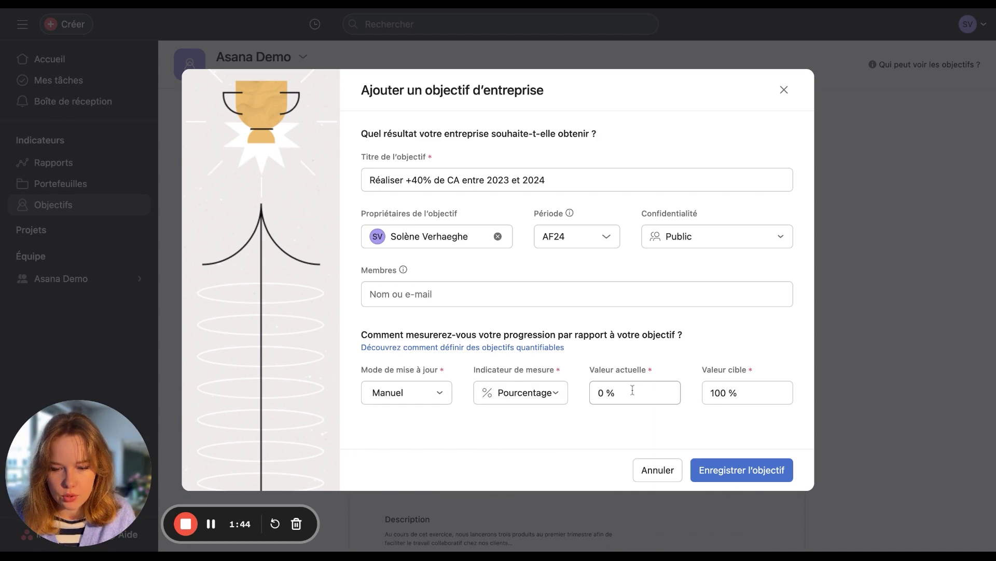
pyautogui.click(734, 394)
pyautogui.doubleClick(724, 392)
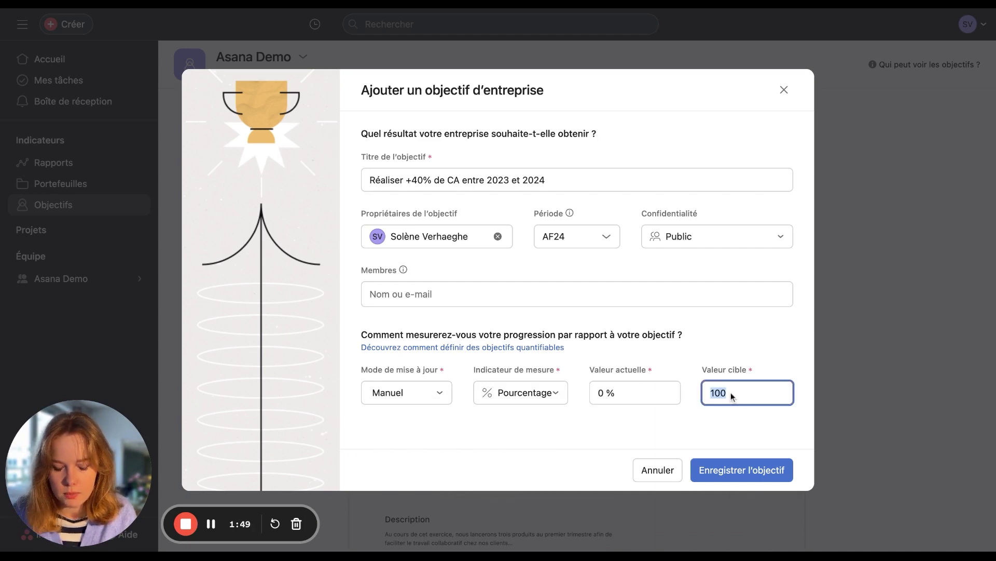
pyautogui.write('40')
pyautogui.click(610, 429)
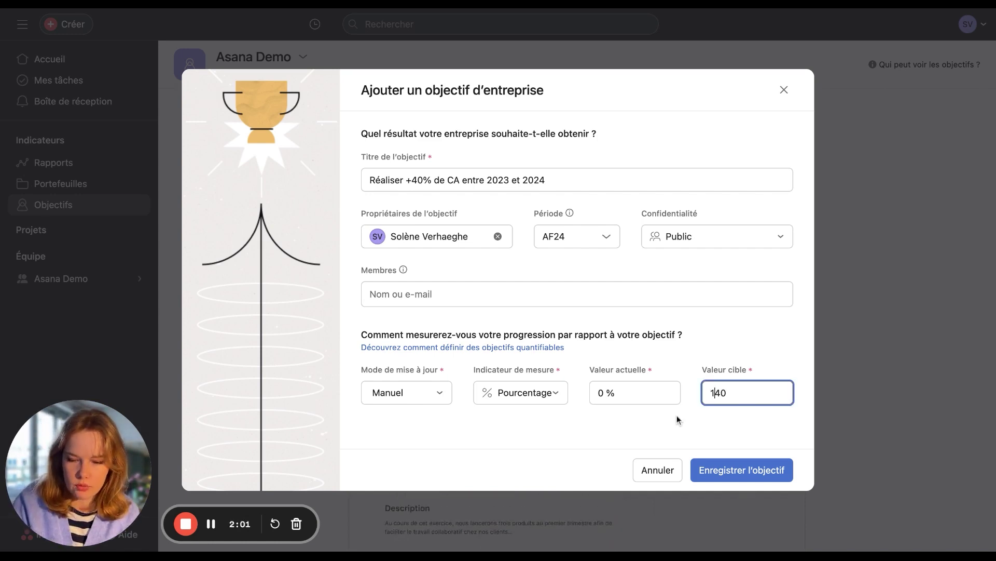
pyautogui.click(677, 420)
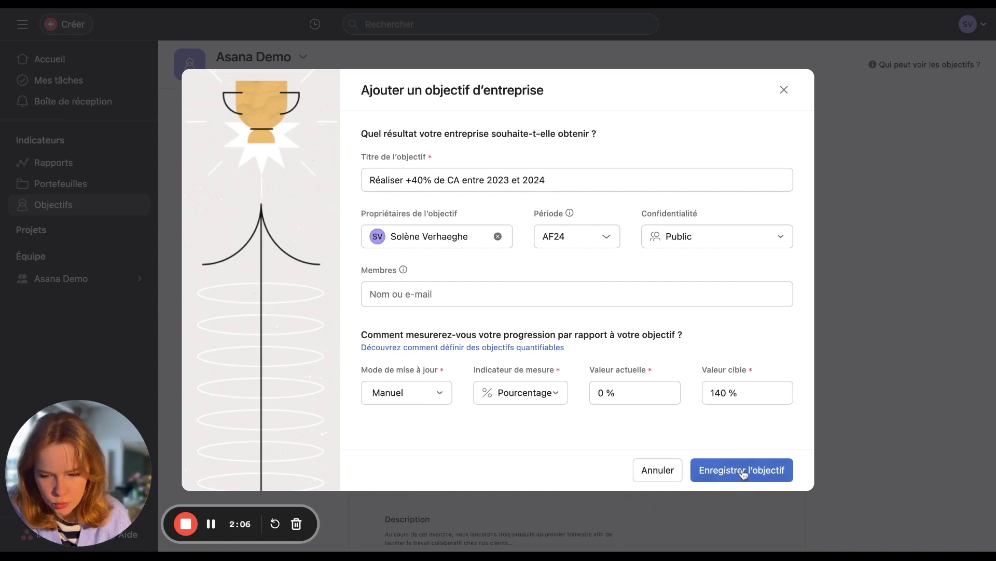
pyautogui.click(742, 470)
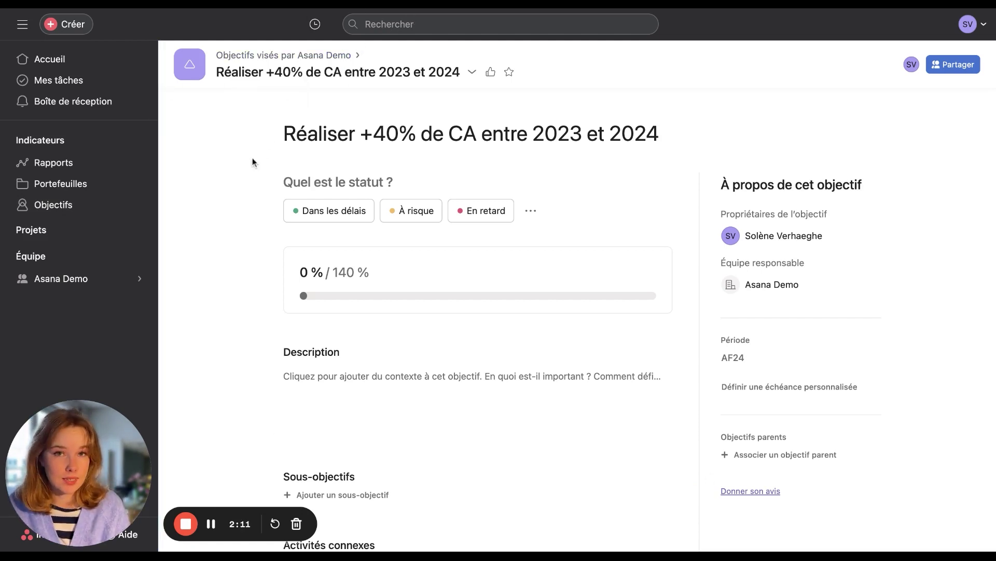
# - Open the goal's progress settings and set the target value to 140000
pyautogui.scroll(-1, 267, 178)
pyautogui.scroll(1, 266, 178)
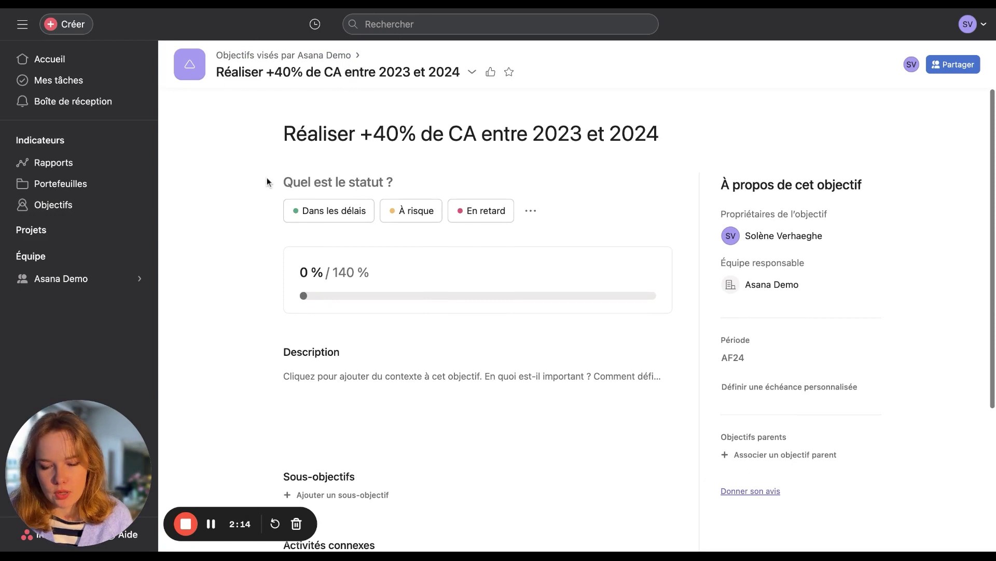
pyautogui.scroll(-3, 477, 311)
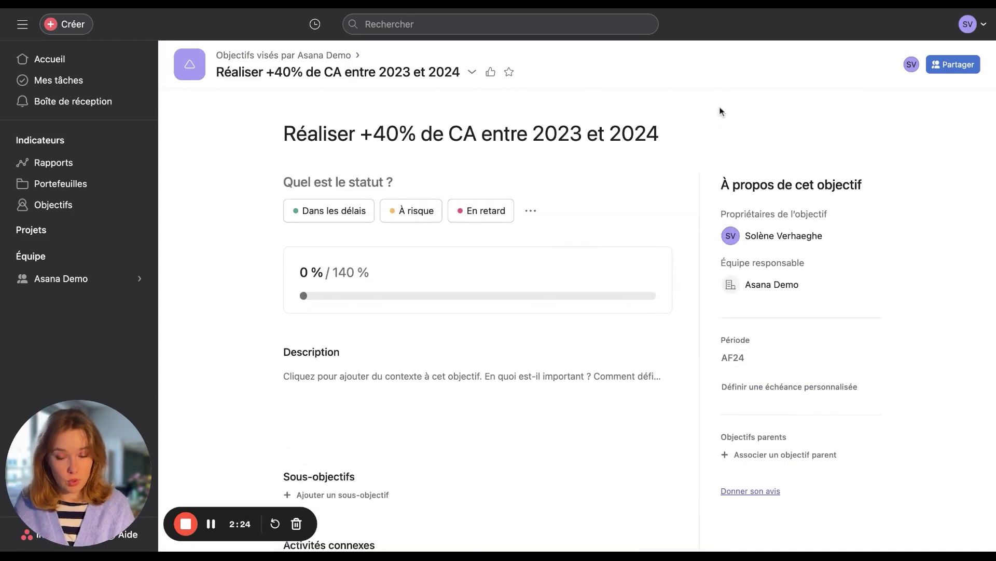
pyautogui.moveTo(419, 285)
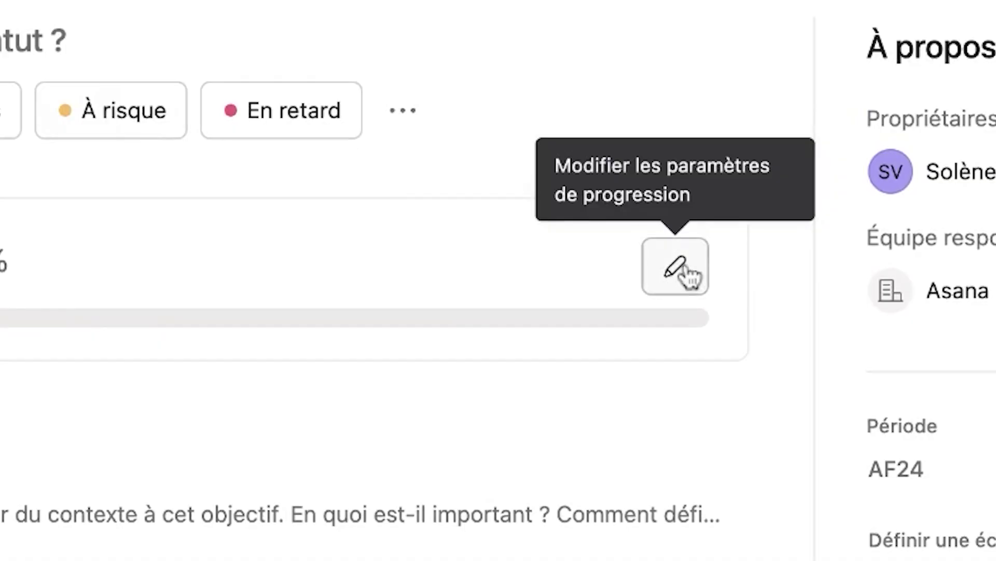
pyautogui.click(684, 267)
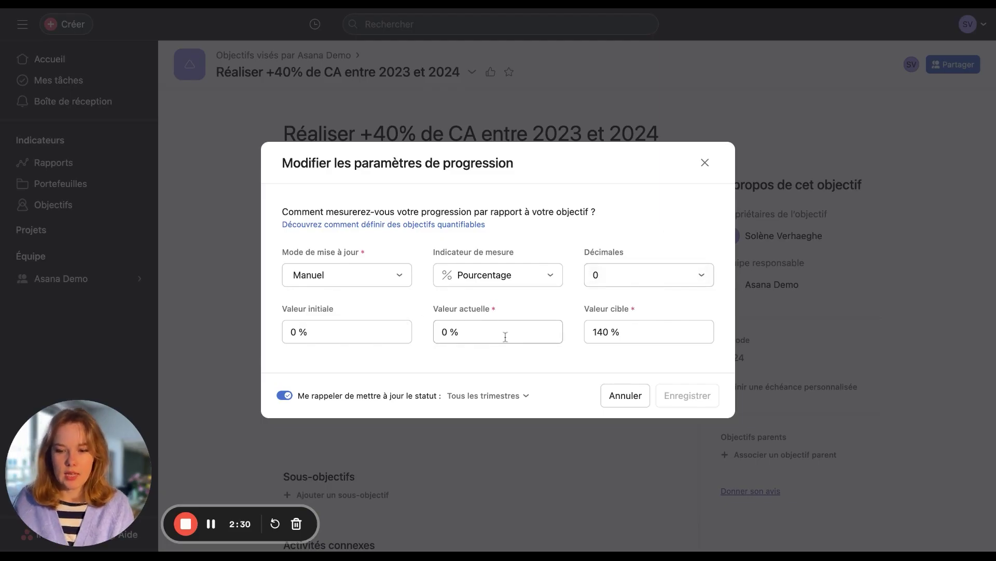
pyautogui.click(505, 337)
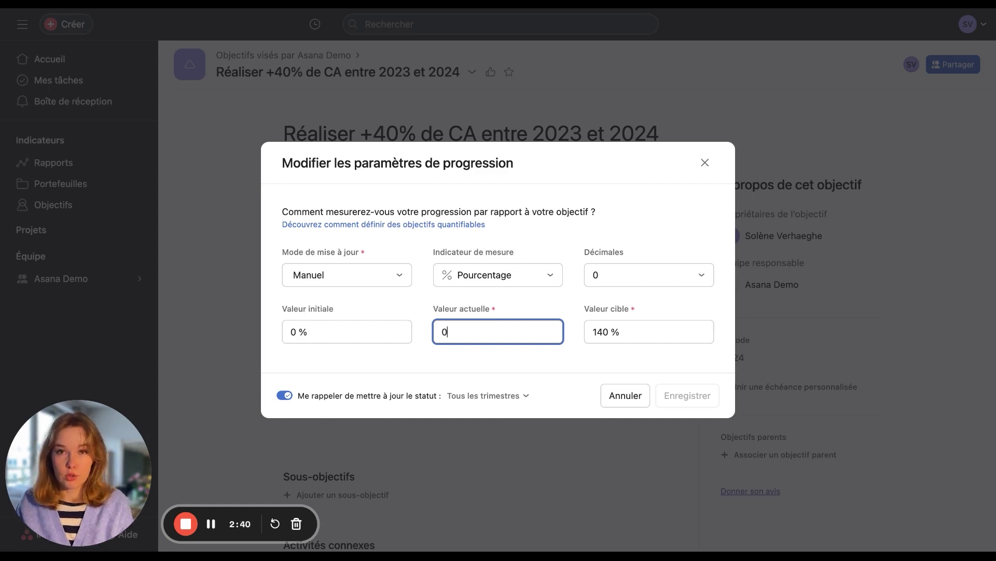
pyautogui.click(619, 330)
pyautogui.write('000')
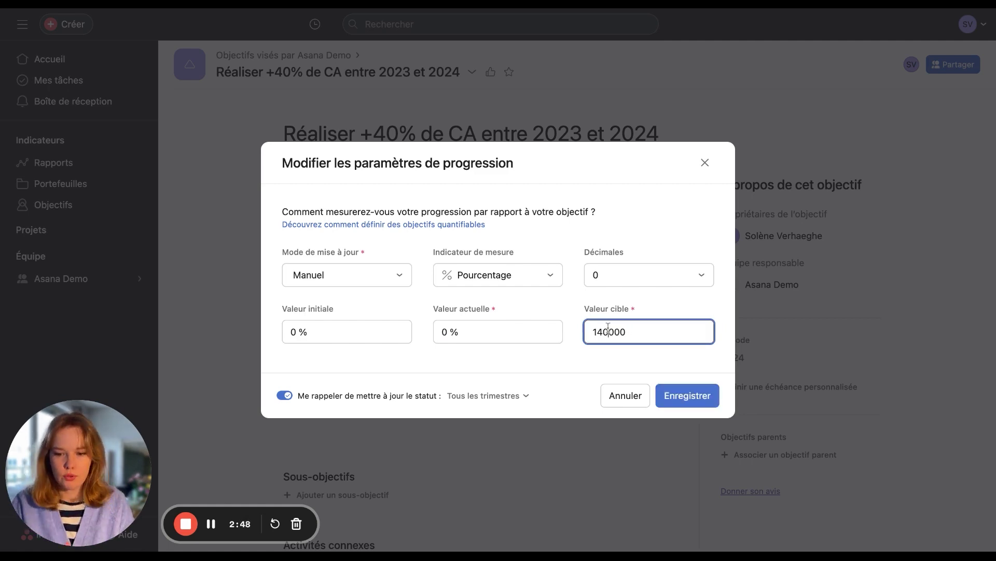
# - Switch the measurement indicator to Nombres with a target value of 140 000
pyautogui.click(539, 332)
pyautogui.click(329, 331)
pyautogui.click(509, 277)
pyautogui.click(507, 327)
pyautogui.click(627, 332)
pyautogui.write('00')
pyautogui.click(673, 300)
# - Set the goal's current value to 10 and save the progress settings
pyautogui.click(508, 335)
pyautogui.press('BackSpace')
pyautogui.write('10')
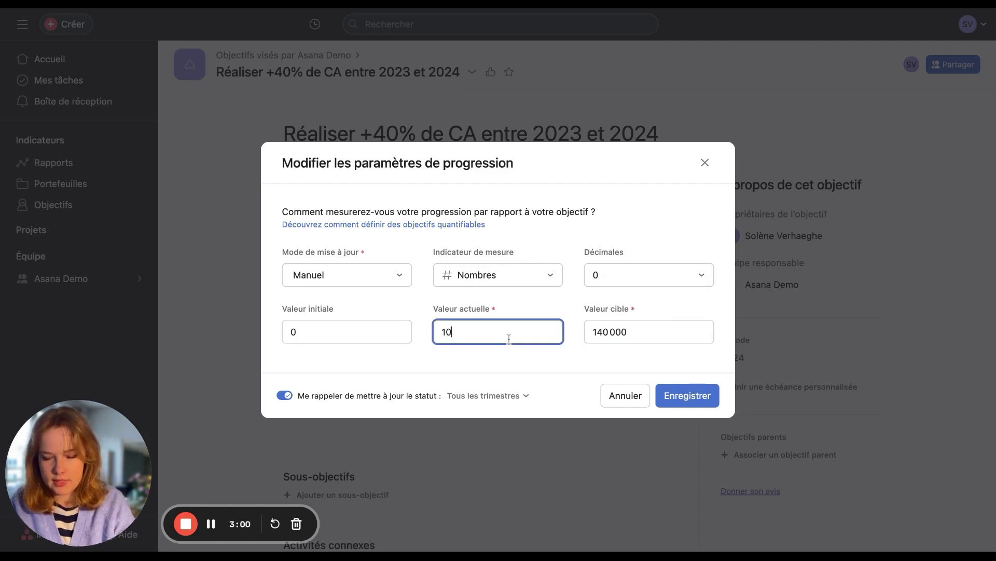
pyautogui.click(621, 300)
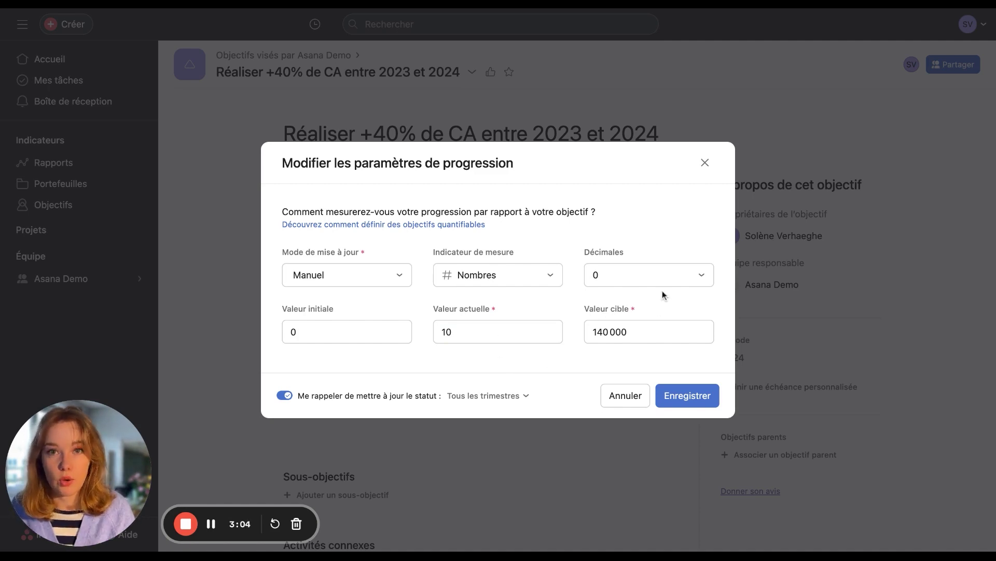
pyautogui.click(687, 396)
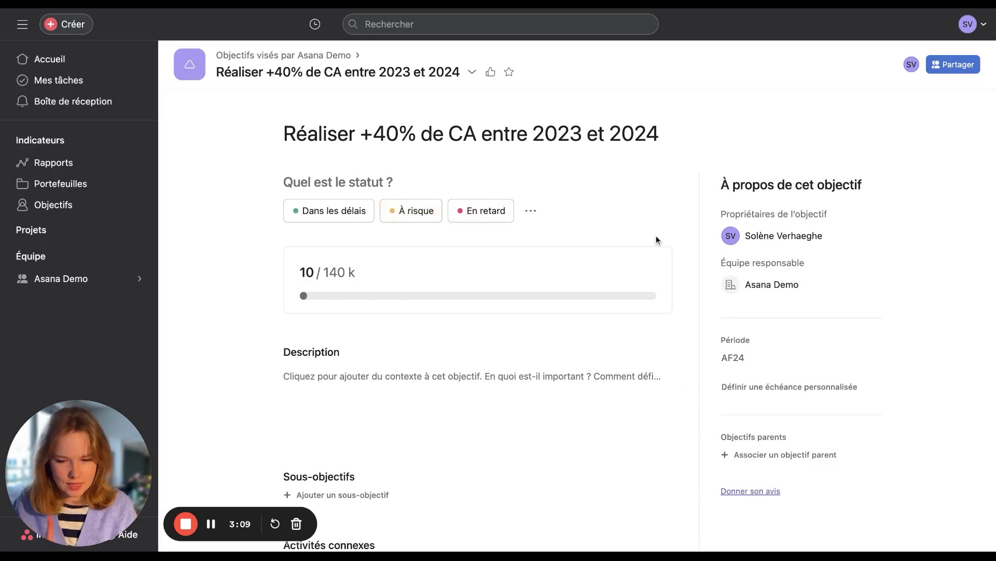
# - Check the status reminder frequency options in the goal's progress settings, leaving without changes
pyautogui.click(644, 275)
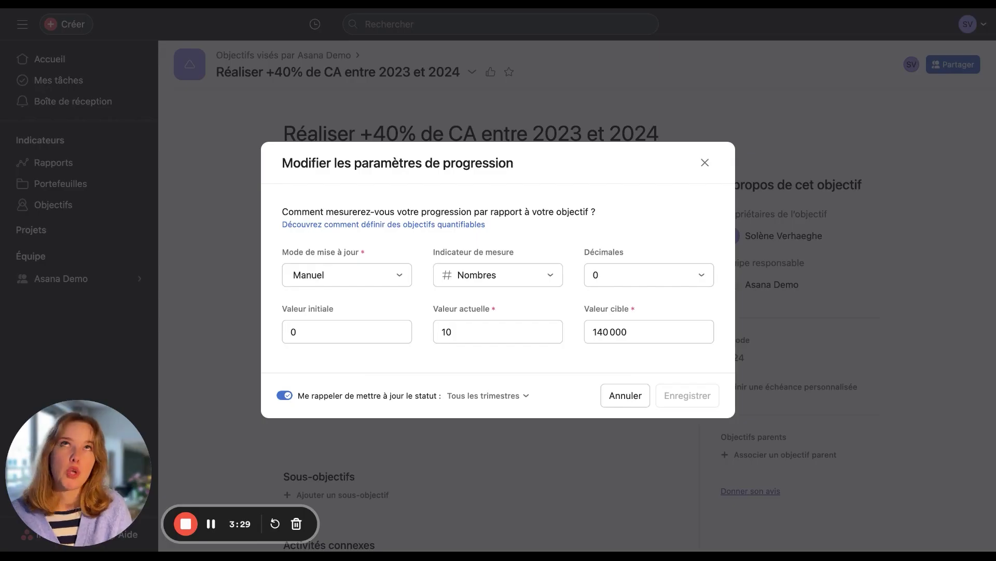
pyautogui.click(507, 397)
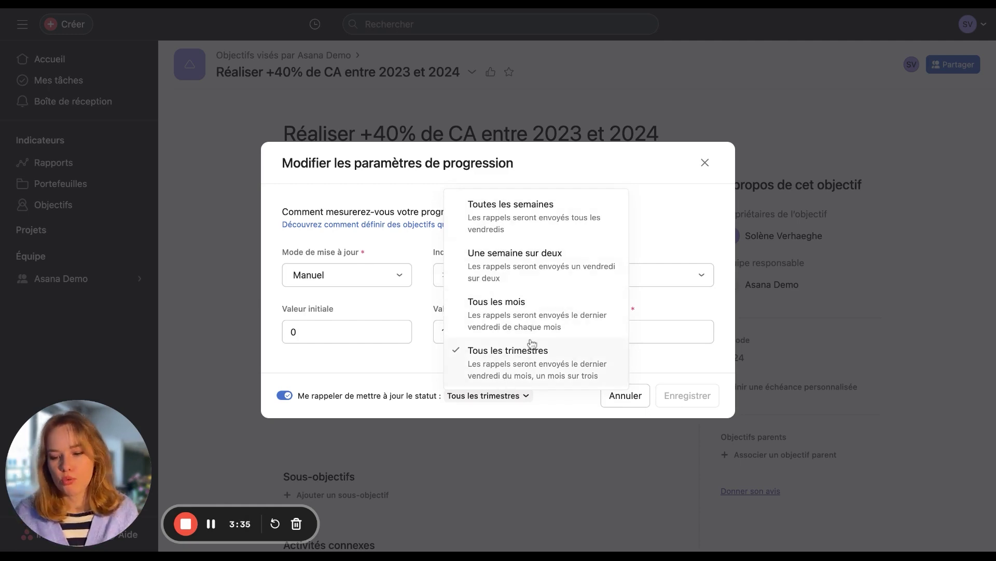
pyautogui.click(406, 378)
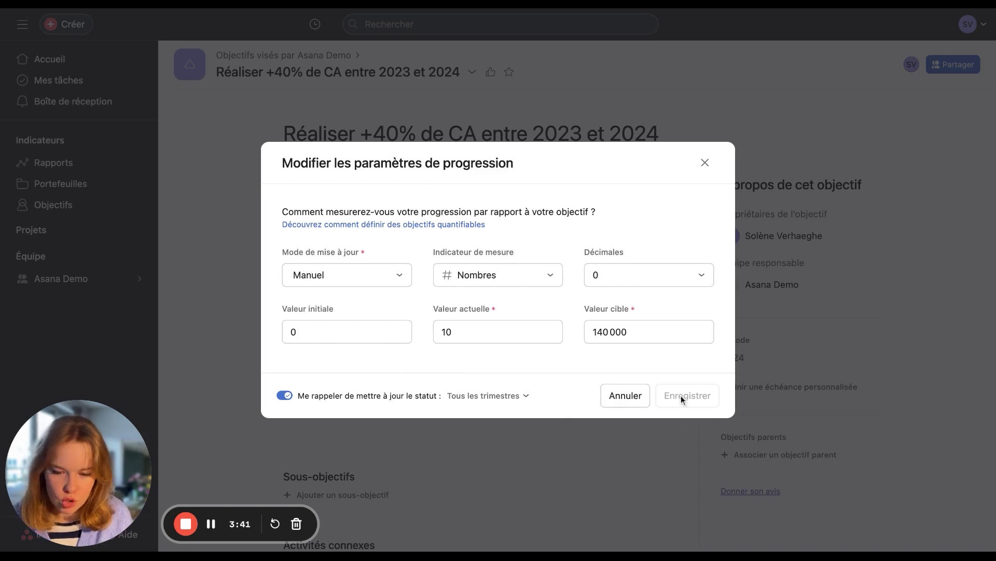
pyautogui.click(642, 401)
# - Write the goal's description as two lines: "CA 2023 : 100 000€ HT" and "Objectif CA 2024 : 140 000€ HT"
pyautogui.scroll(-1, 437, 411)
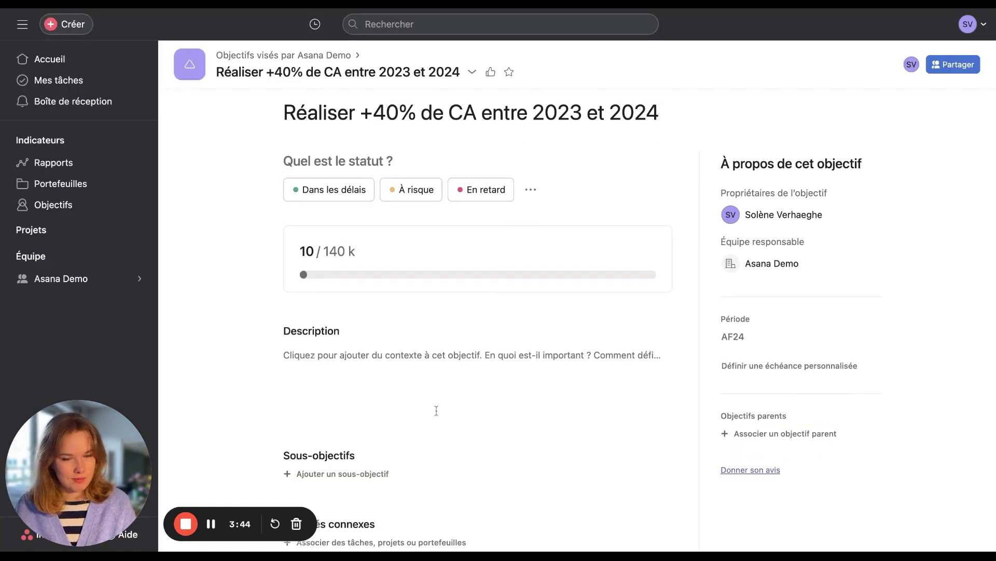
pyautogui.click(400, 366)
pyautogui.write('CA ')
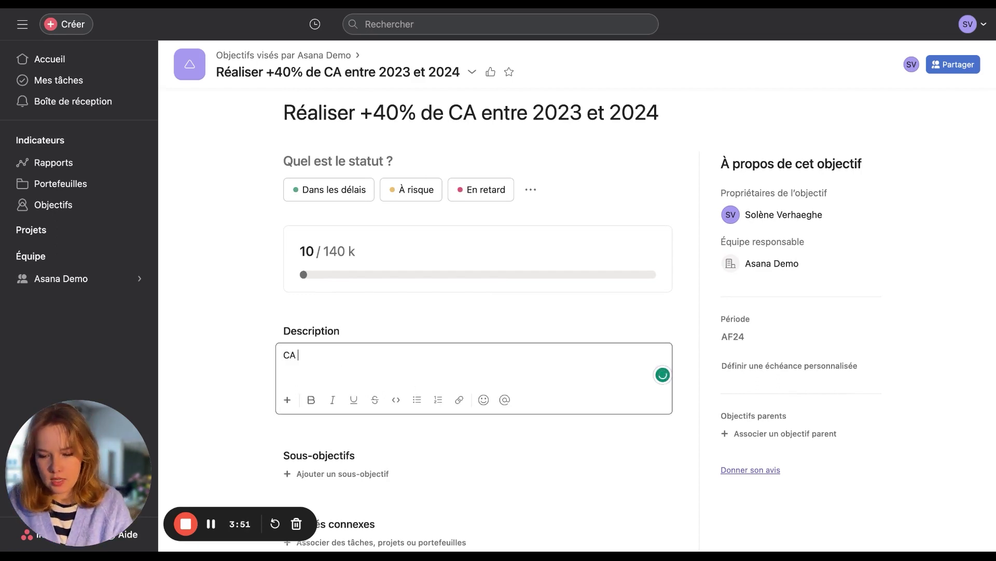
pyautogui.write('2023 : 100 000€ Objectif')
pyautogui.press('Return')
pyautogui.write('Objectif CA 2024 : 140 000€ HT')
pyautogui.press('Up')
pyautogui.write('HT')
pyautogui.scroll(-1, 247, 382)
pyautogui.click(195, 413)
# - Start a new sub-goal under the revenue goal, titled "Atteindre 3k abonnés sur Youtube"
pyautogui.scroll(2, 193, 411)
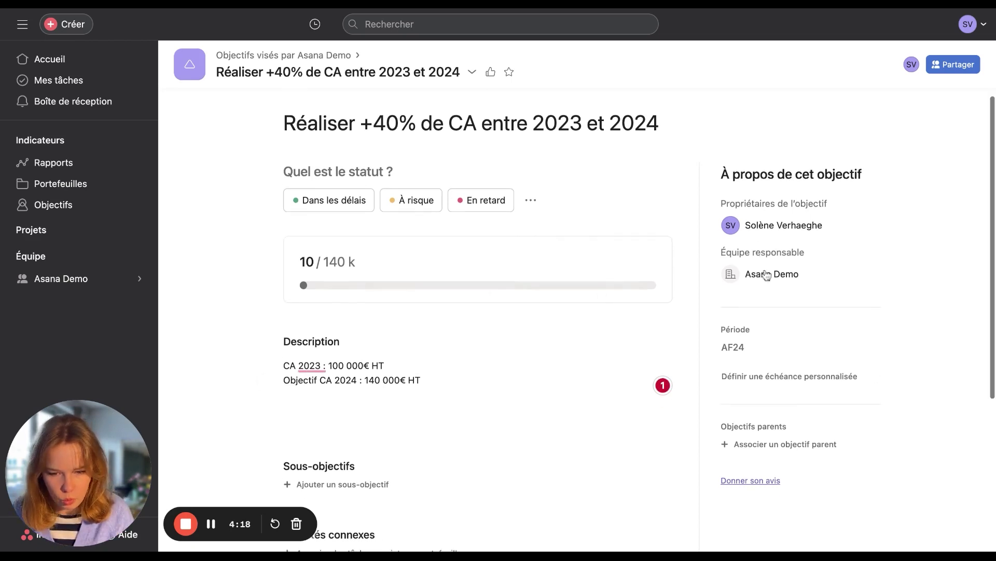
pyautogui.scroll(-3, 411, 309)
pyautogui.scroll(-1, 411, 311)
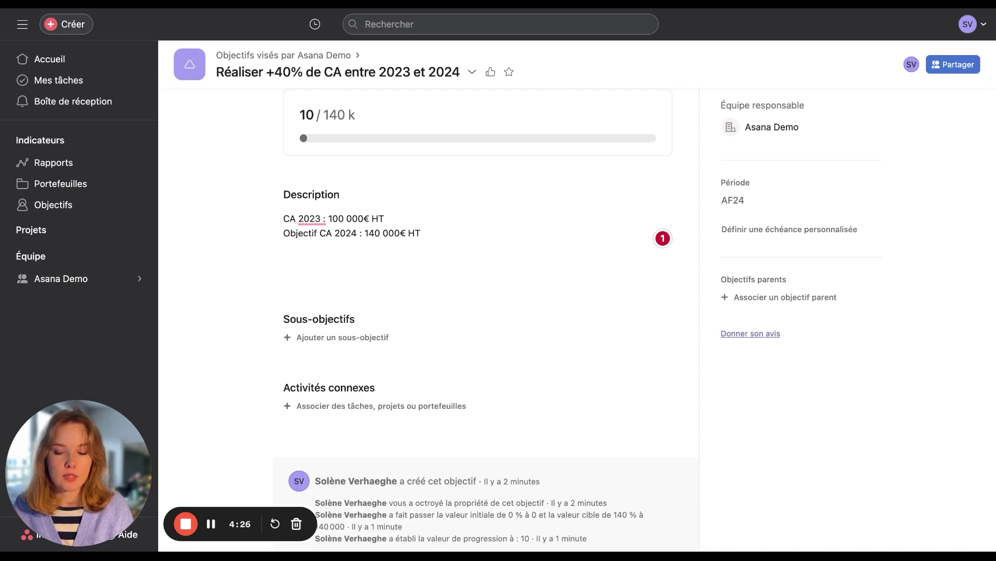
pyautogui.click(337, 337)
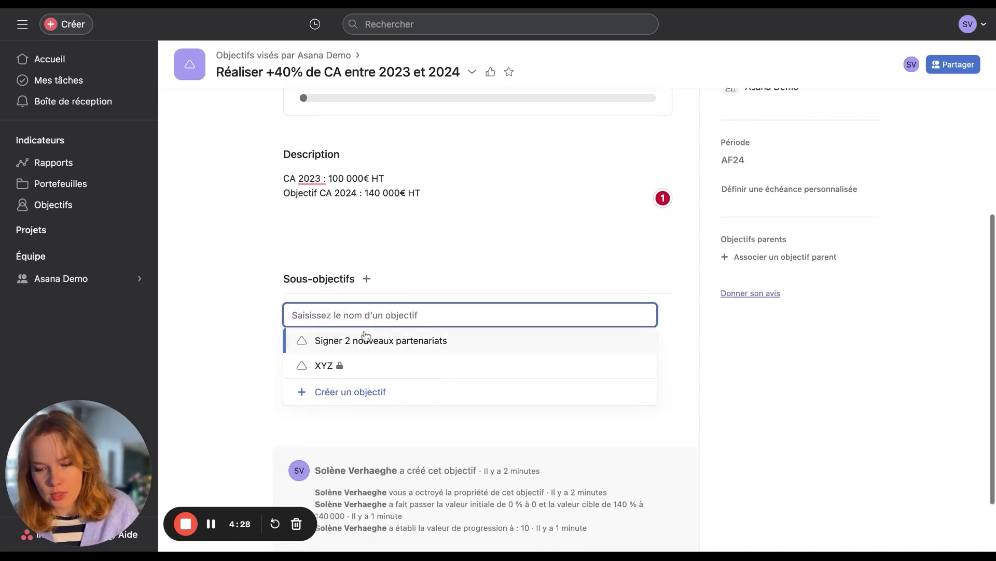
pyautogui.click(345, 390)
pyautogui.write('Atteindre 3k abonnés sur Youtube')
pyautogui.click(293, 141)
pyautogui.write('Augmen')
pyautogui.press('BackSpace')
pyautogui.press('BackSpace')
pyautogui.press('BackSpace')
pyautogui.press('BackSpace')
pyautogui.press('BackSpace')
pyautogui.press('BackSpace')
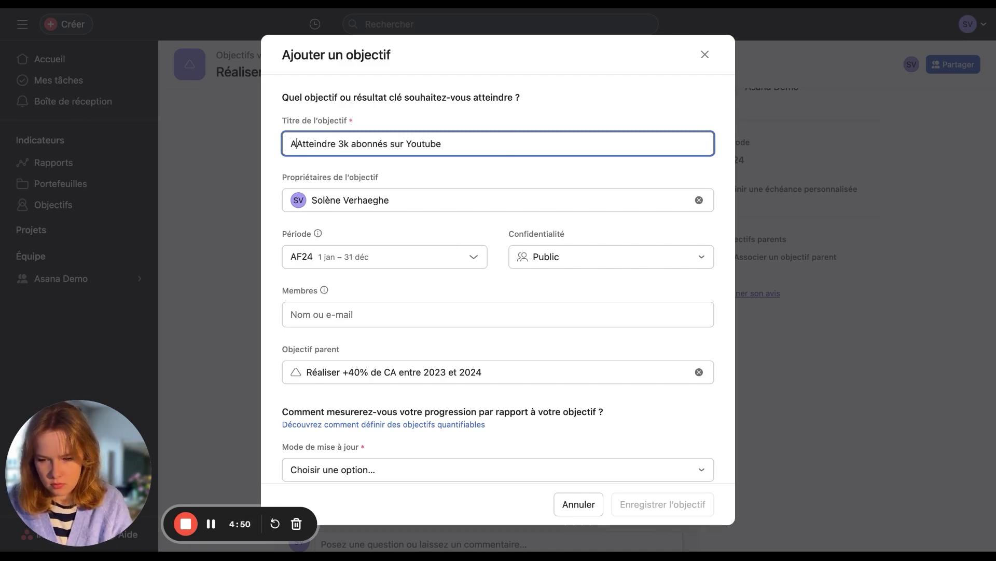
pyautogui.scroll(-1, 488, 156)
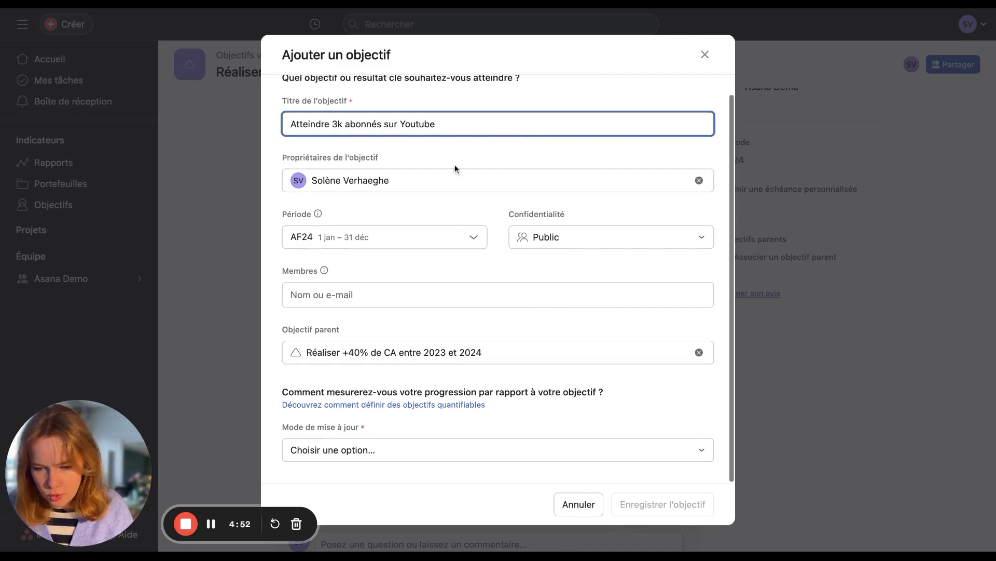
# - Set the YouTube subscriber sub-goal's progress update mode to manual (Manuel)
pyautogui.click(347, 238)
pyautogui.click(347, 238)
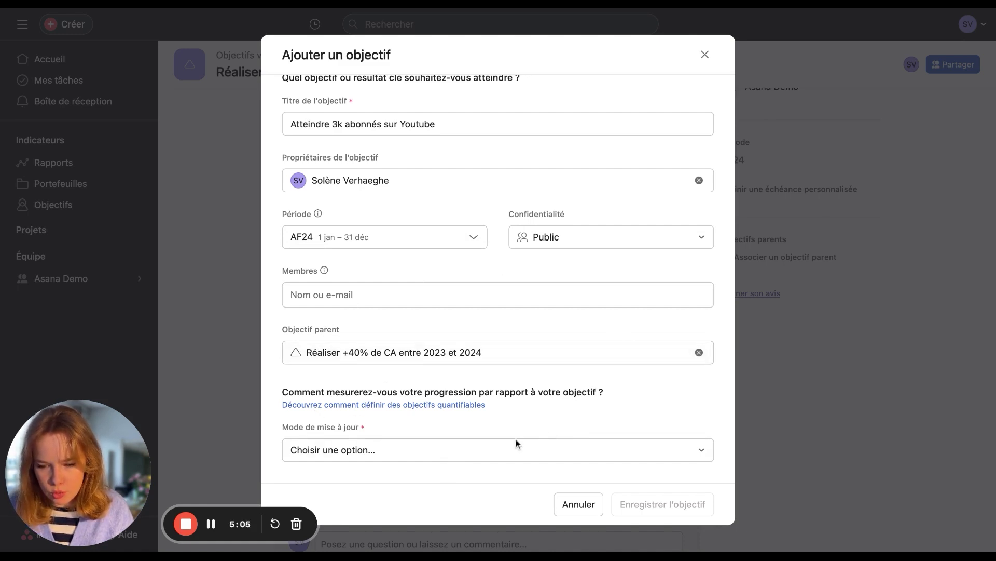
pyautogui.click(347, 449)
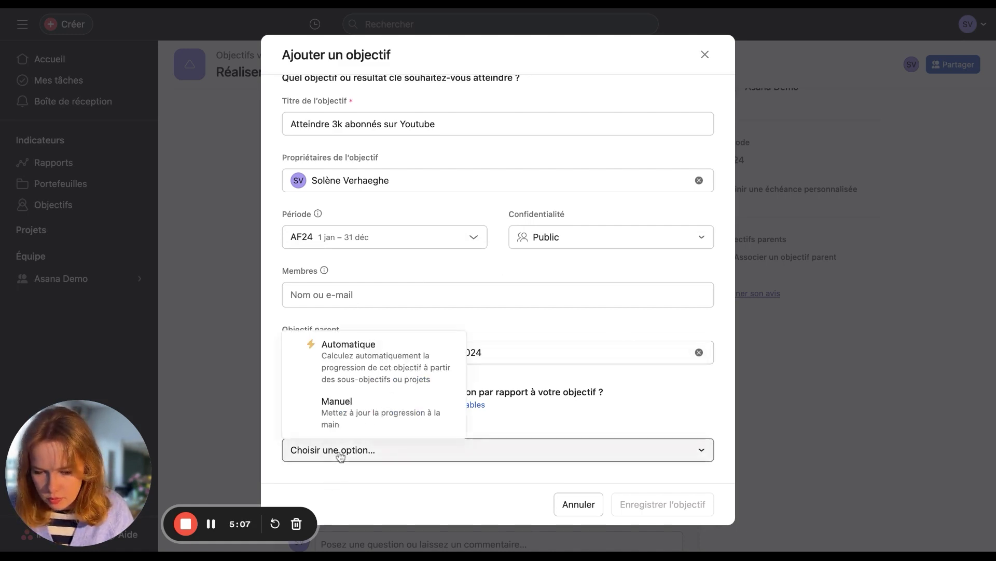
pyautogui.click(359, 422)
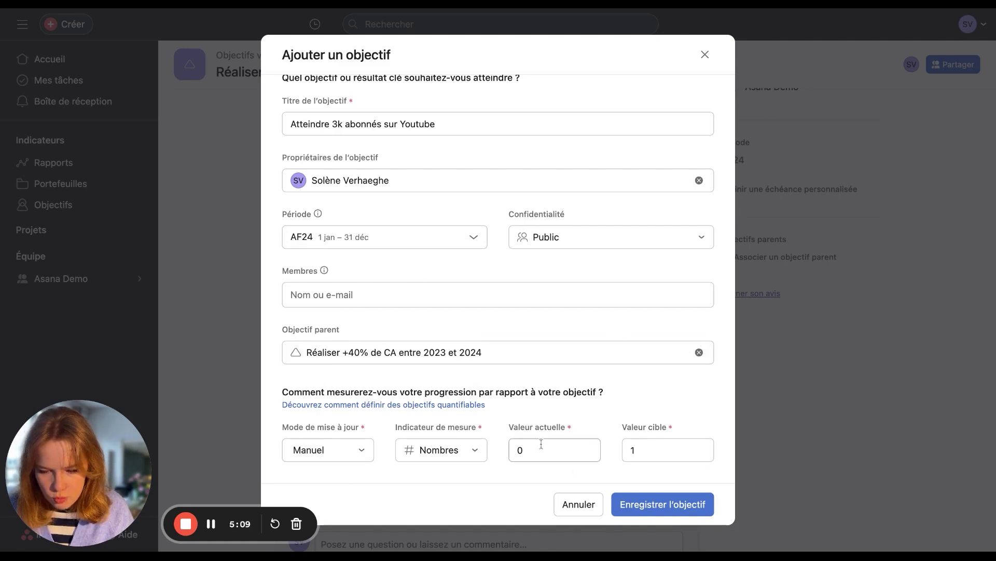
# - Set the sub-goal's current value to 1300 and target value to 3000, and save the sub-goal
pyautogui.click(678, 446)
pyautogui.click(551, 455)
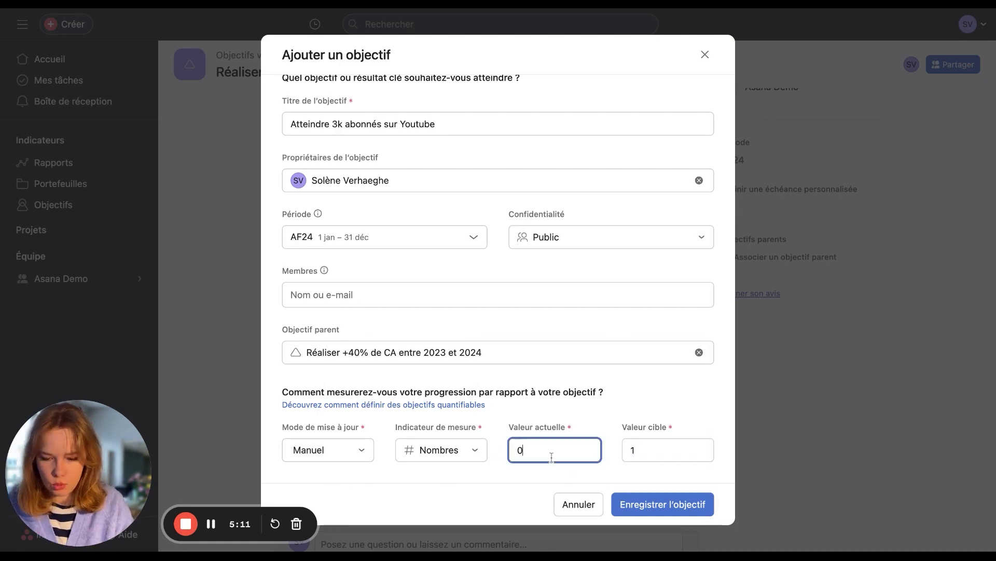
pyautogui.press('BackSpace')
pyautogui.write('15000')
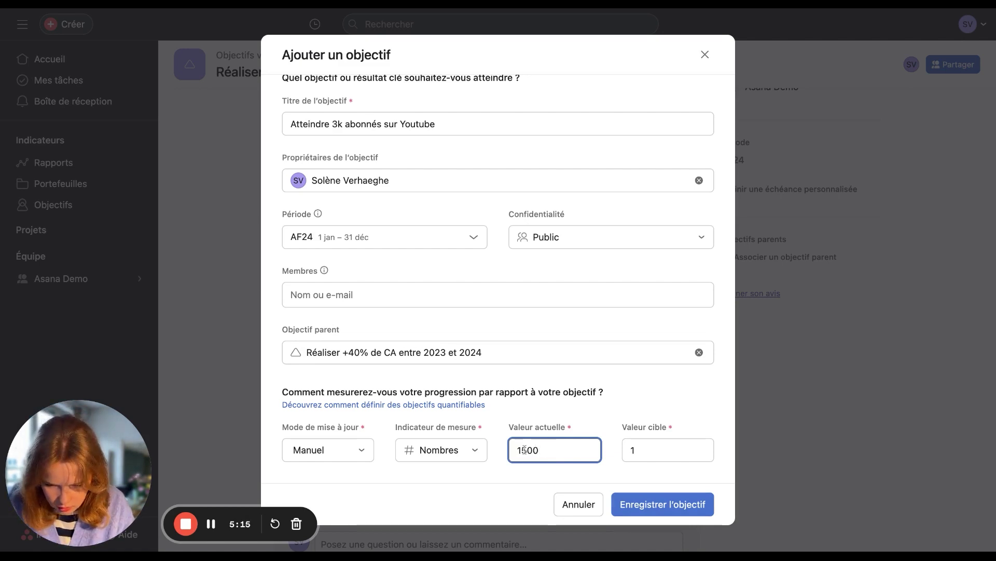
pyautogui.write('3')
pyautogui.click(626, 449)
pyautogui.press('BackSpace')
pyautogui.write('3000')
pyautogui.click(681, 426)
pyautogui.click(677, 513)
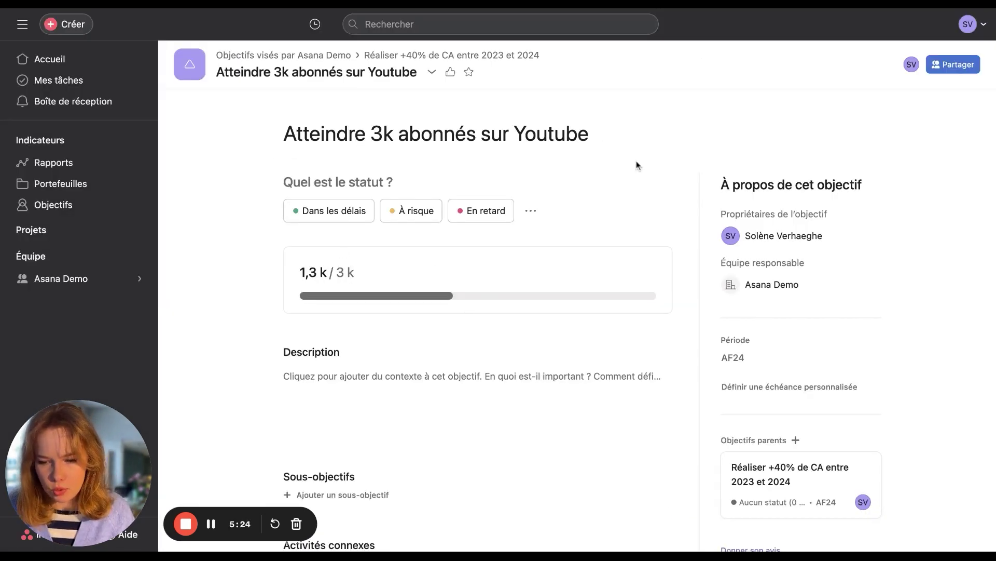
# - Start a new sub-goal under "Atteindre 3k abonnés sur Youtube", titled "Publier 12 vidéos sur Q1"
pyautogui.scroll(-1, 328, 298)
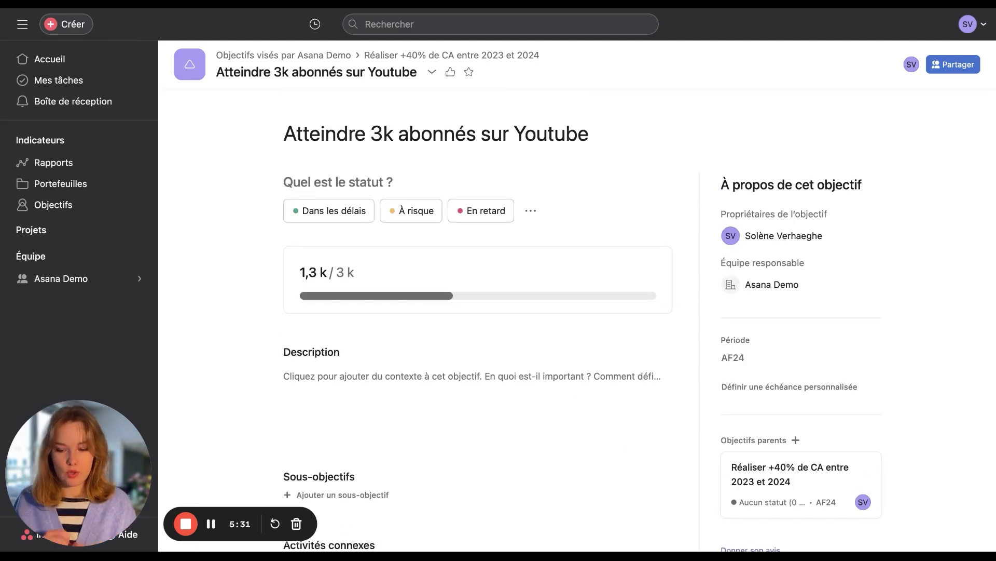
pyautogui.scroll(-3, 271, 372)
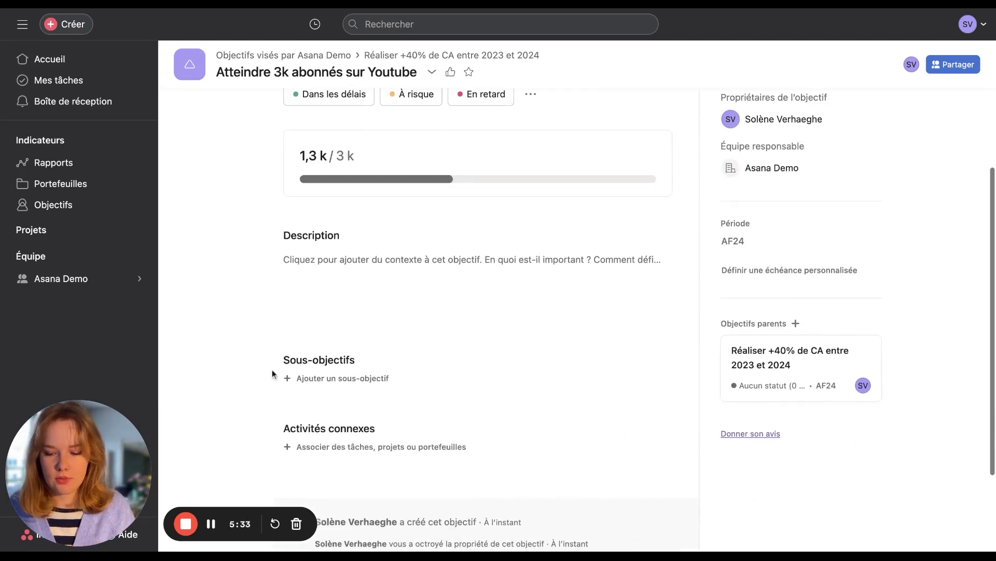
pyautogui.click(372, 378)
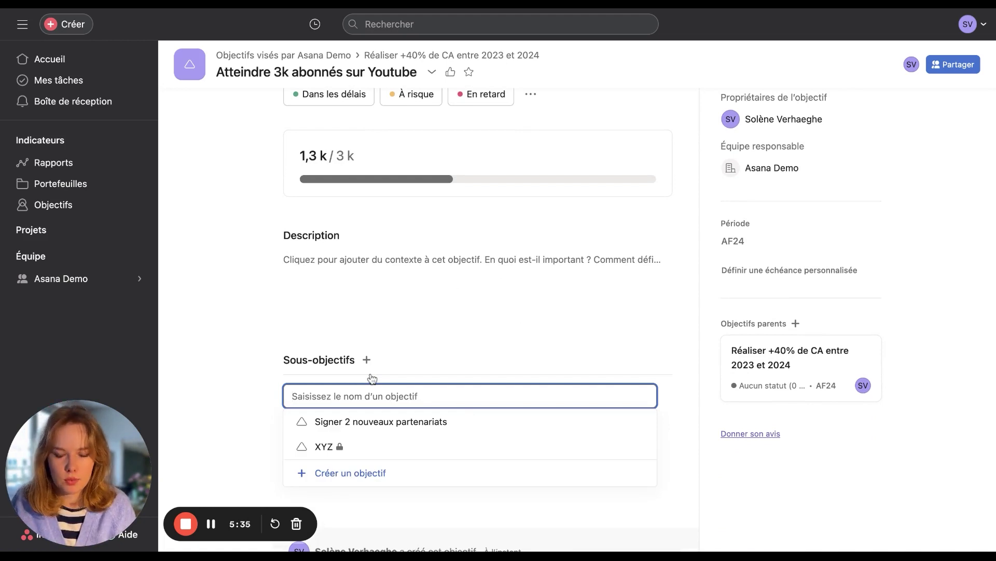
pyautogui.click(367, 474)
pyautogui.write('Publier')
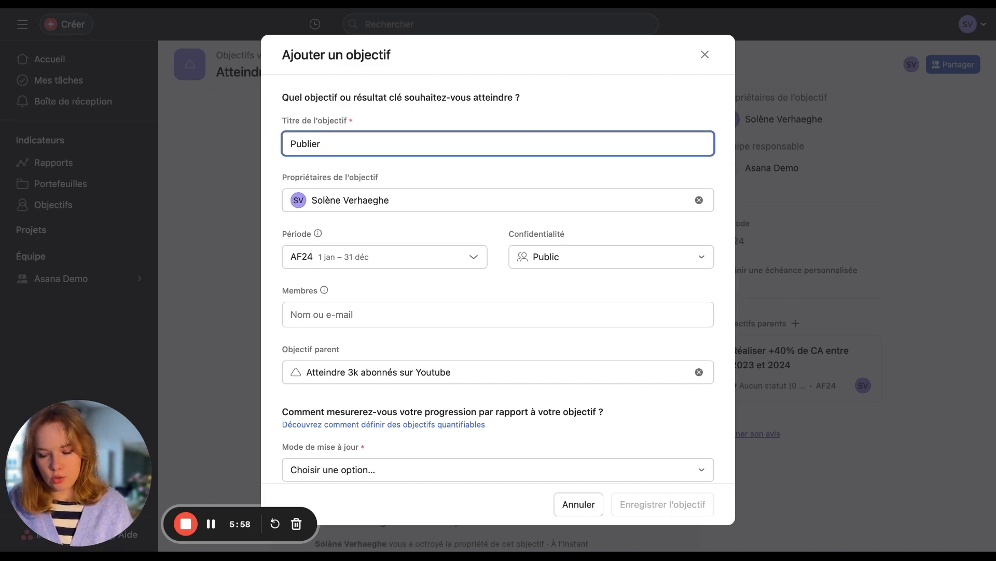
pyautogui.write('12')
pyautogui.write(' vidéos')
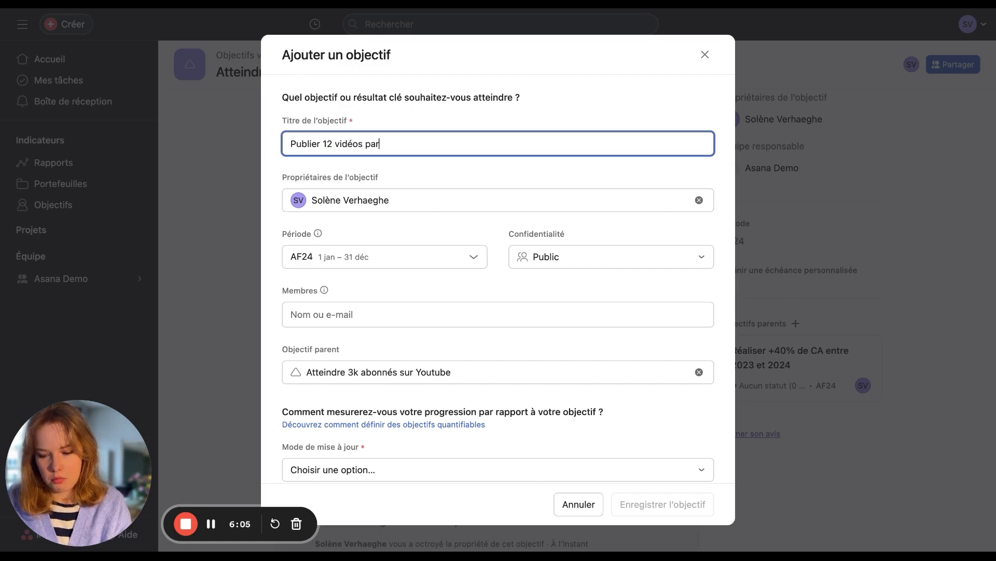
pyautogui.write(' sur Q1')
# - Set the new sub-goal's period to T1 AF24 and change its title to "Publier 12 vidéos sur T1"
pyautogui.click(348, 262)
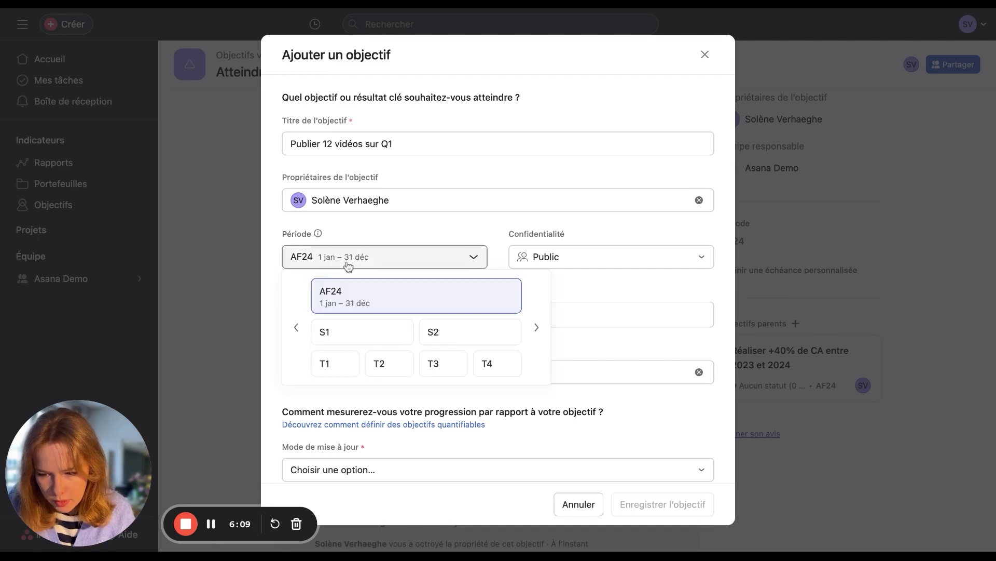
pyautogui.click(340, 362)
pyautogui.click(388, 144)
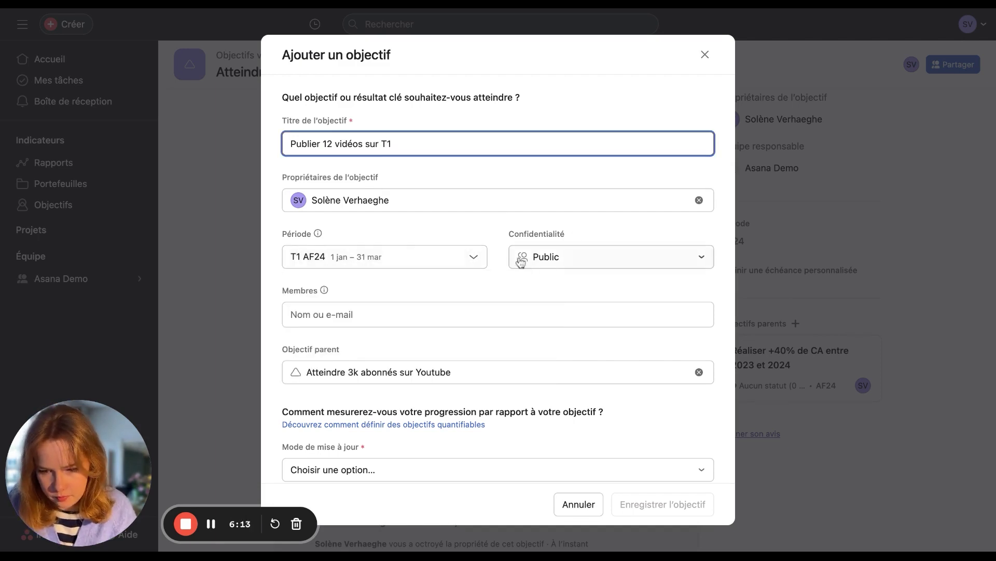
# - Set the video sub-goal's progress to update automatically from projects and save the sub-goal
pyautogui.scroll(-1, 493, 270)
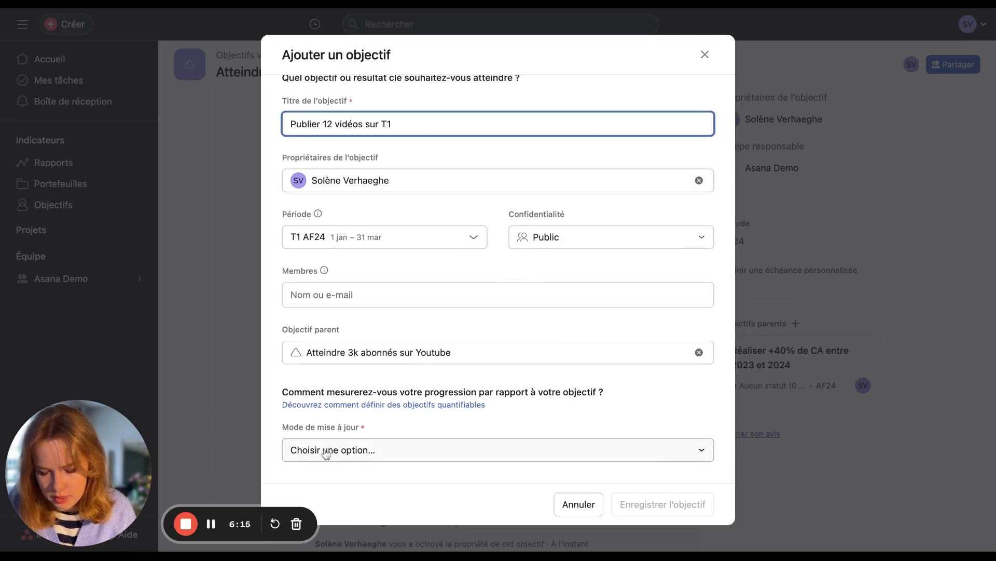
pyautogui.click(350, 454)
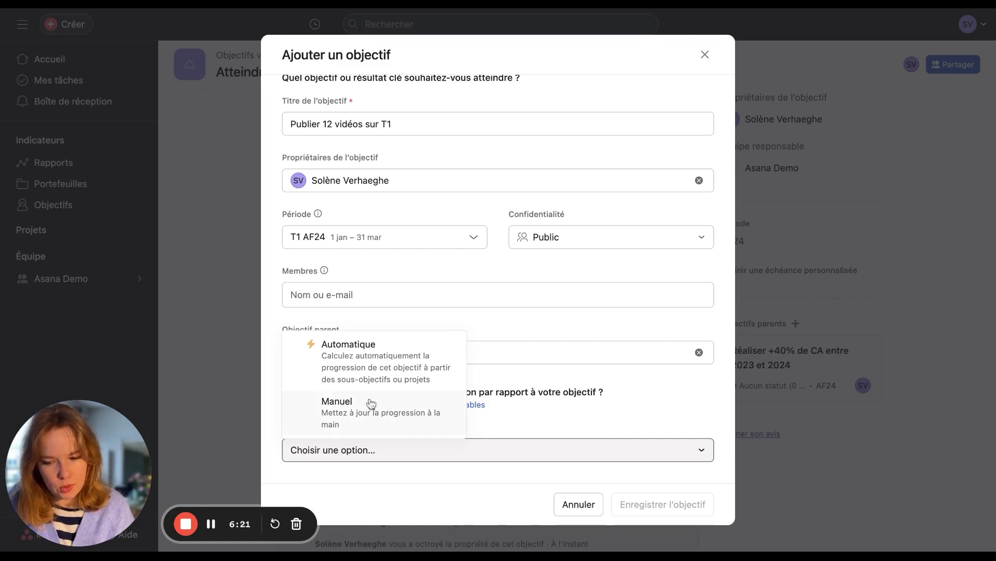
pyautogui.click(359, 348)
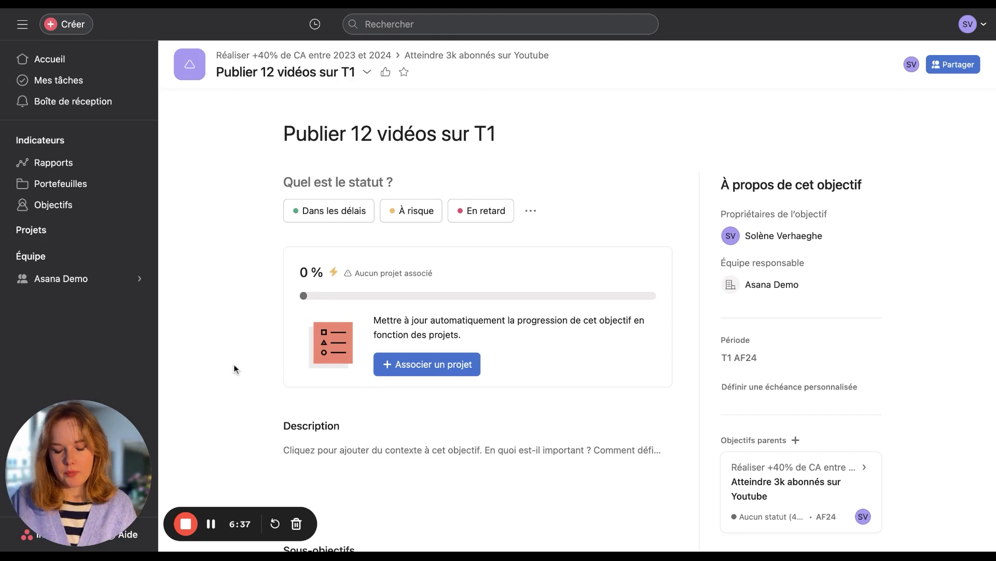
# - Create a new project named "Vidéos YT T1" in the Asana Demo team, with Liste as default view
pyautogui.click(64, 285)
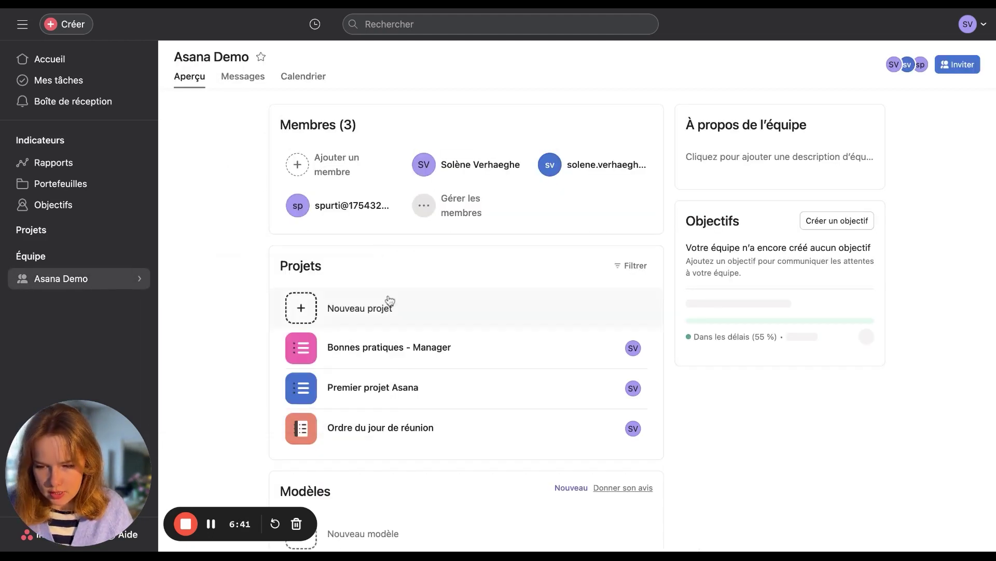
pyautogui.click(388, 301)
pyautogui.click(372, 290)
pyautogui.write('V')
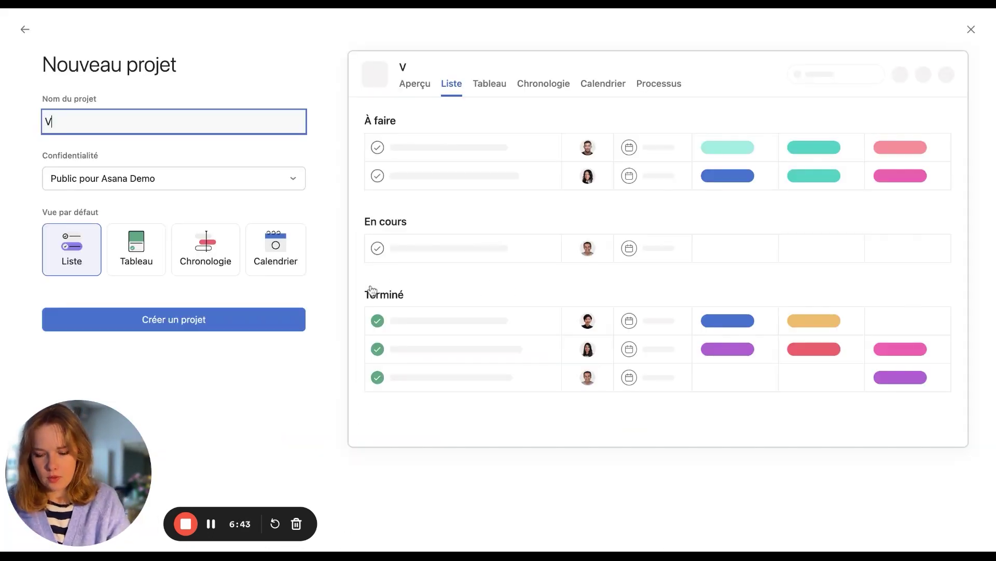
pyautogui.write('idéos YT T1')
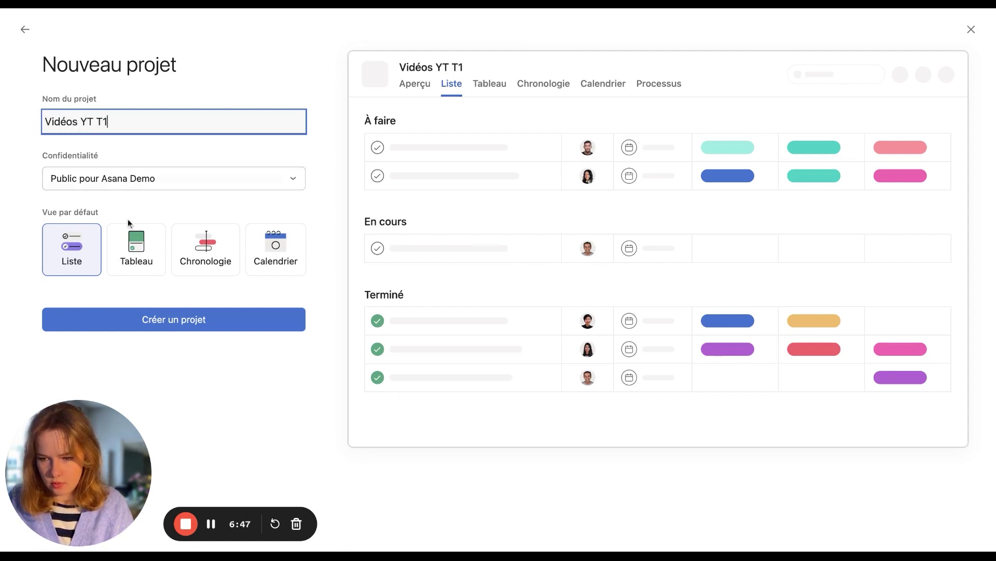
pyautogui.click(141, 321)
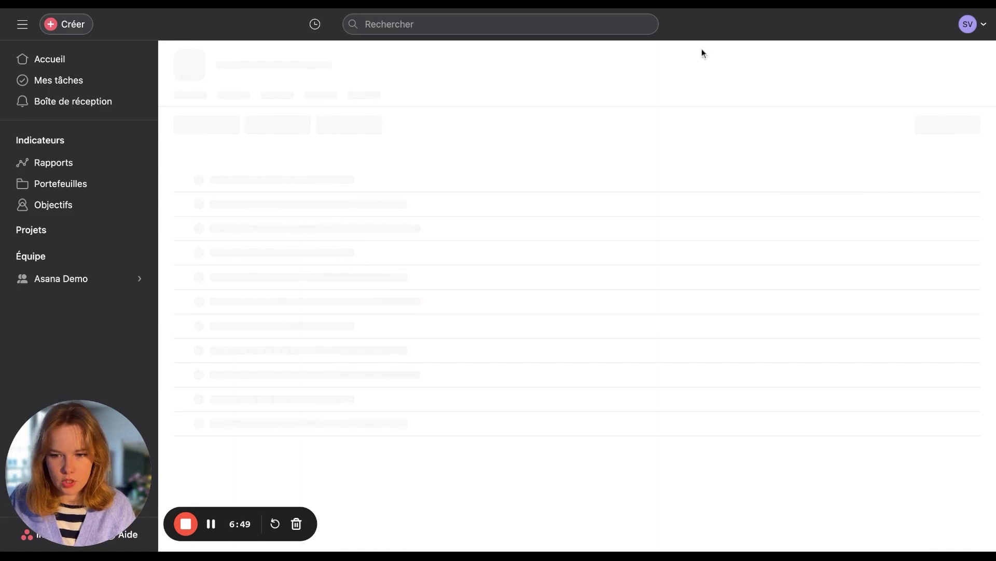
# - Add a section named "Vidéos YT à programmer" to the project's task list
pyautogui.click(217, 251)
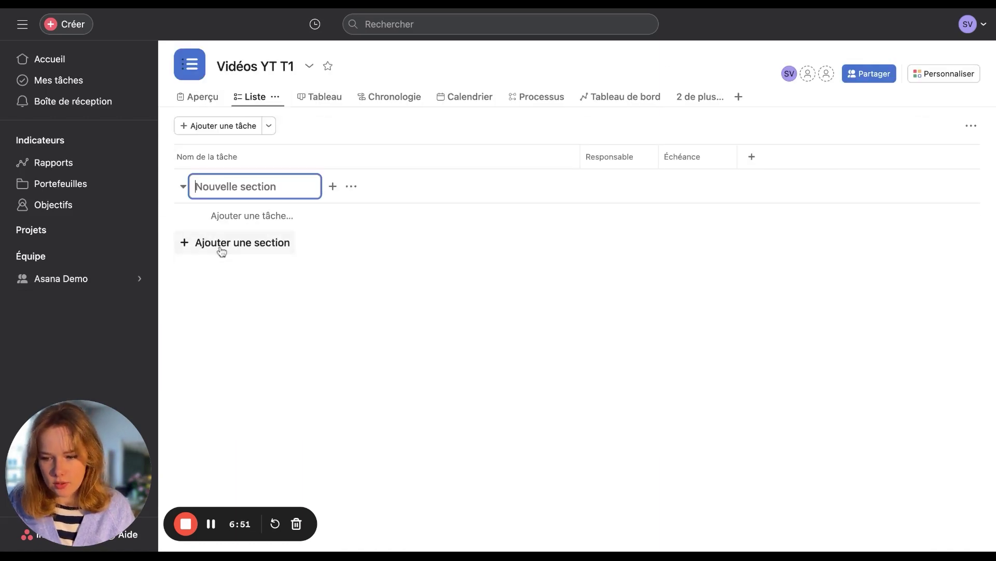
pyautogui.write('Vidéos YT à programmer')
pyautogui.press('Return')
# - Add twelve tasks to the section, named "Vidéo 1" through "Vidéo 12"
pyautogui.write('Vidéo ')
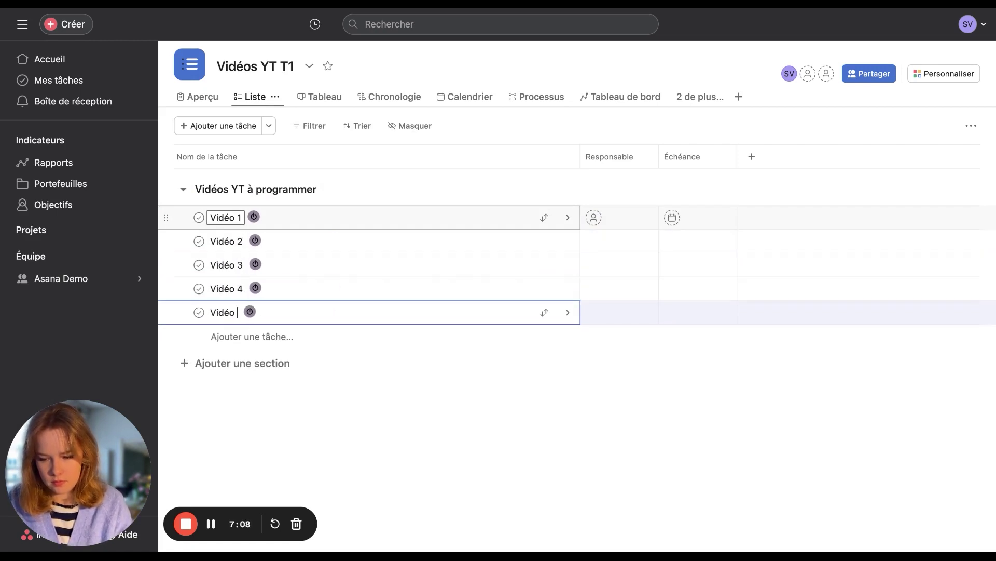
pyautogui.write('1 Vidéo 2 Vidéo 3 Vidéo 4 Vidéo 5 Vidéo 6 Video 7 Vidéo 8 Vidéo 9 Vidéo 10 Vidéo 11 Vidéo 1')
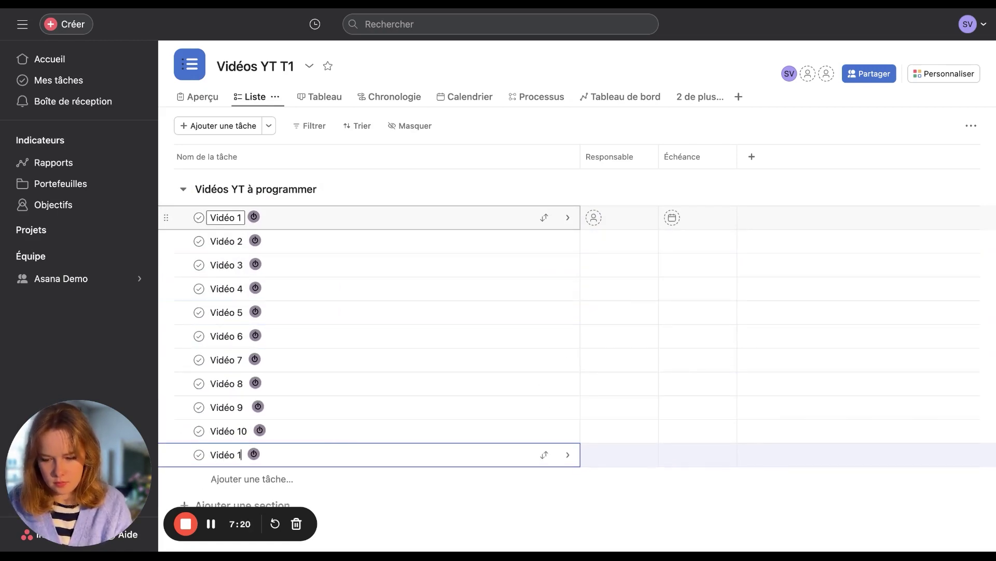
pyautogui.write('2')
pyautogui.press('Escape')
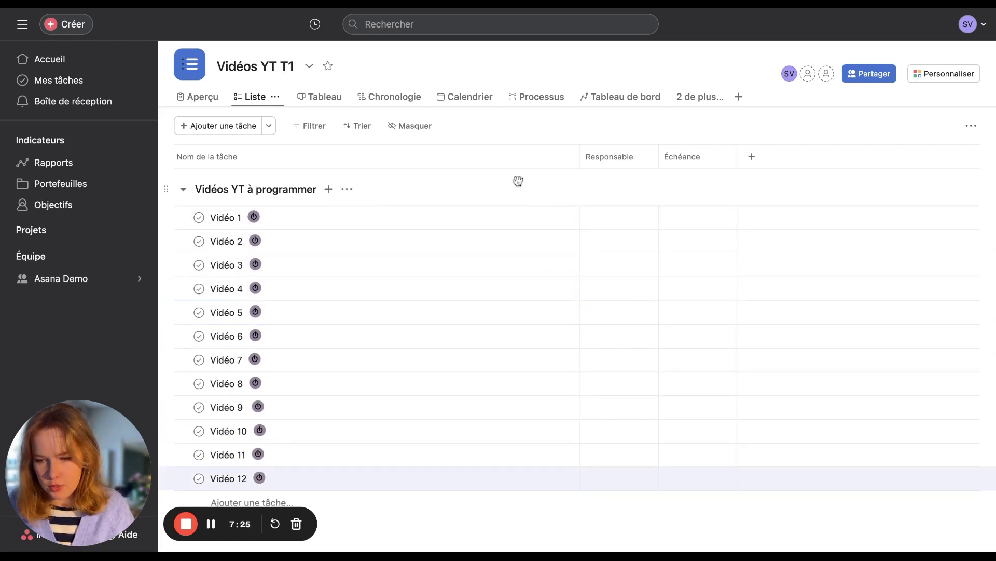
# - Assign all twelve video tasks to the project's owner in one go
pyautogui.click(172, 217)
pyautogui.keyDown('shift'); pyautogui.click(171, 472); pyautogui.keyUp('shift')
pyautogui.click(616, 220)
pyautogui.click(634, 245)
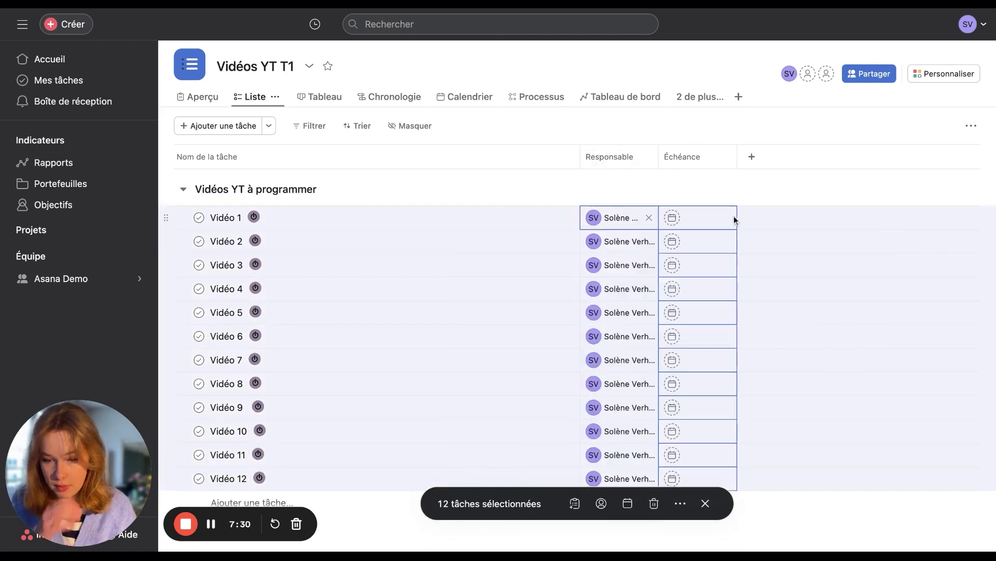
pyautogui.click(728, 173)
# - Set due dates of 11, 18 and 25 January 2024 for Vidéo 1, Vidéo 2 and Vidéo 3
pyautogui.click(703, 223)
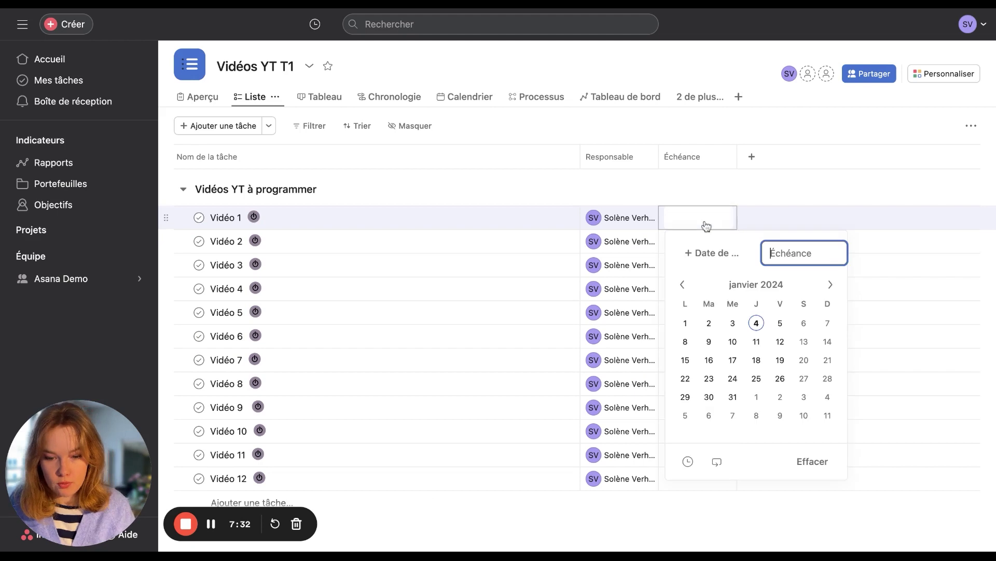
pyautogui.click(757, 341)
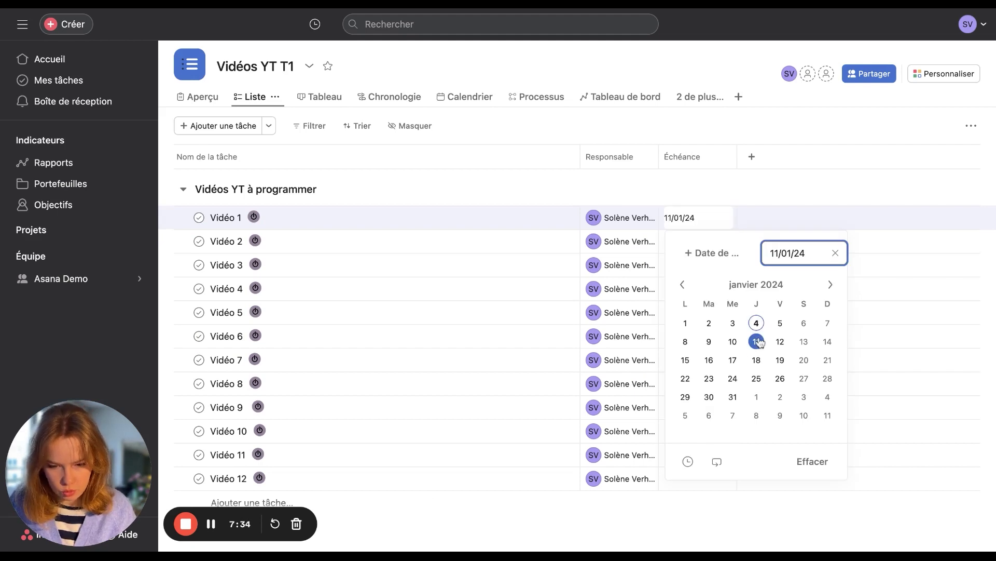
pyautogui.click(763, 197)
pyautogui.click(707, 241)
pyautogui.click(757, 383)
pyautogui.click(698, 201)
pyautogui.click(699, 266)
pyautogui.click(756, 425)
pyautogui.click(686, 186)
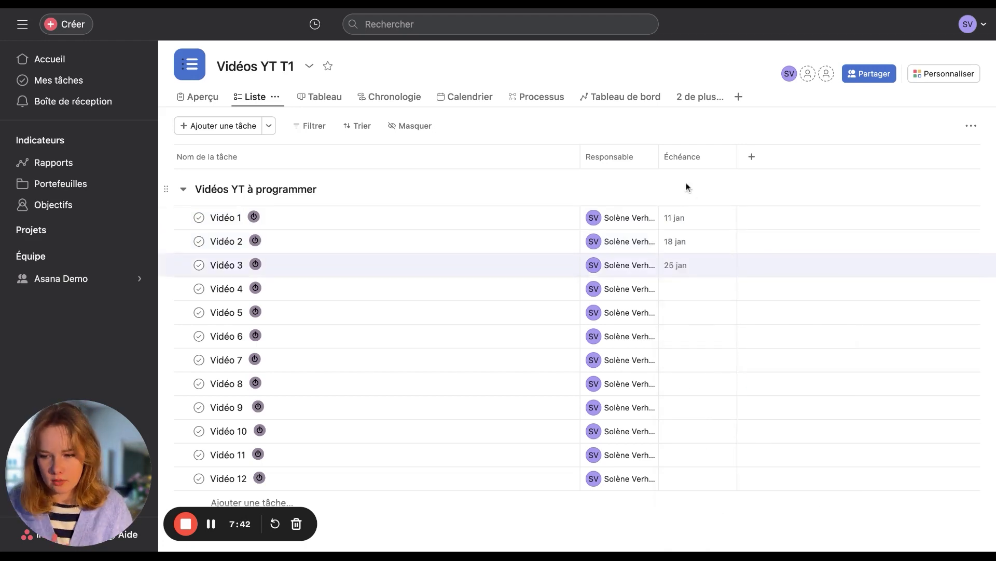
# - Open the "Publier 12 vidéos sur T1" sub-goal through the revenue goal and its YouTube subscriber sub-goal
pyautogui.click(97, 206)
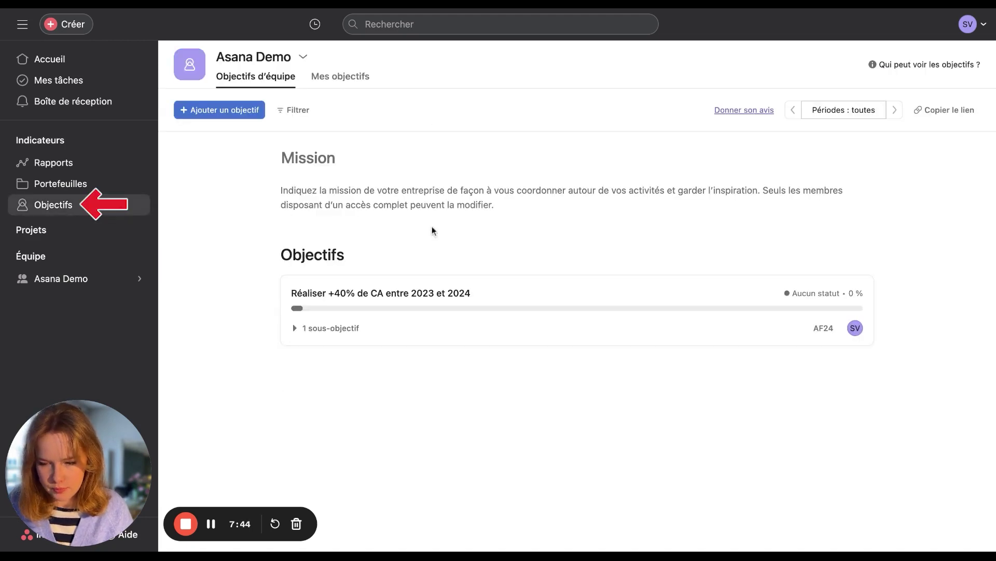
pyautogui.click(521, 285)
pyautogui.scroll(-2, 230, 273)
pyautogui.scroll(-3, 481, 291)
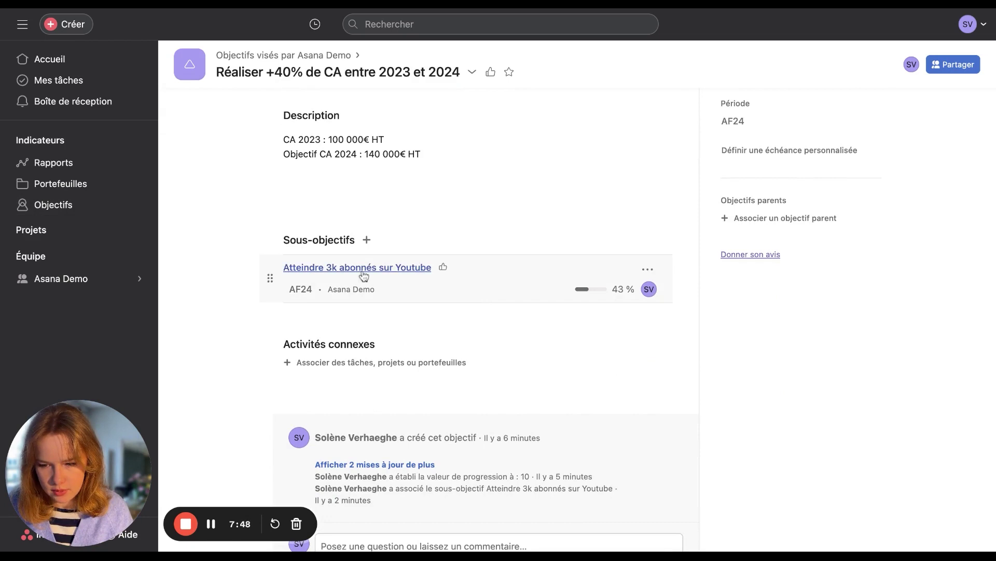
pyautogui.click(362, 268)
pyautogui.scroll(-5, 366, 275)
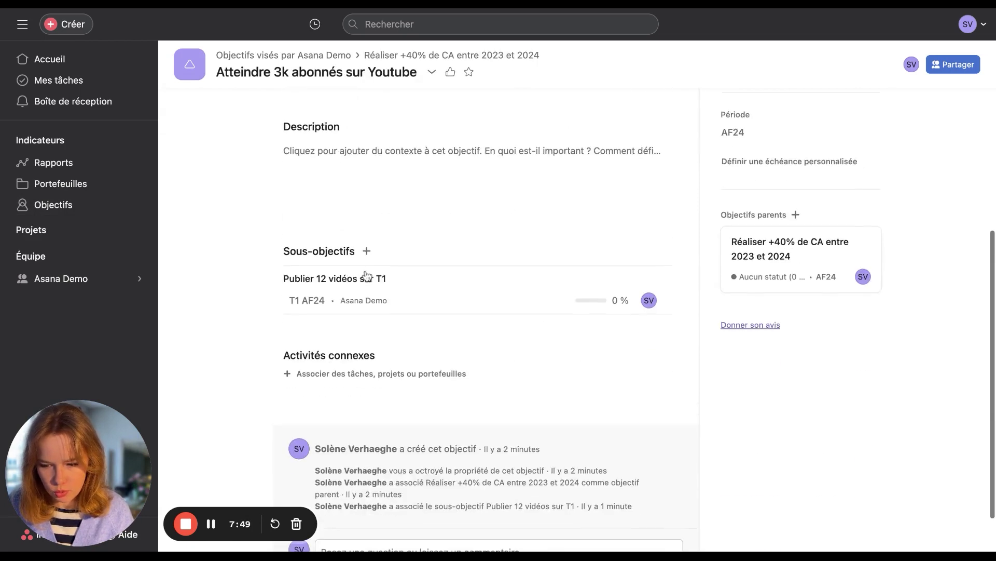
pyautogui.click(317, 281)
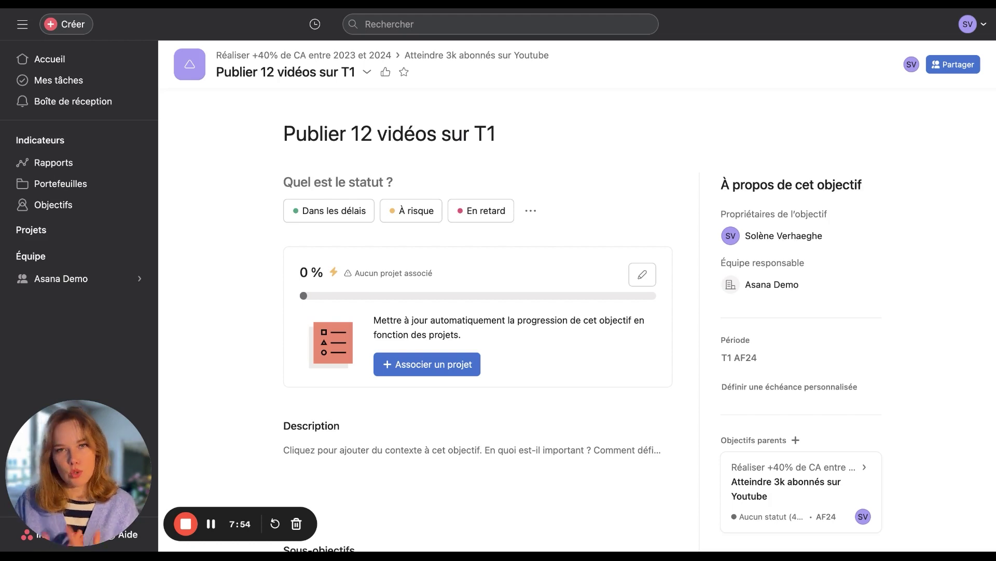
# - Link the project "Vidéos YT T1" to the sub-goal as its automatic progress source
pyautogui.click(430, 364)
pyautogui.click(495, 426)
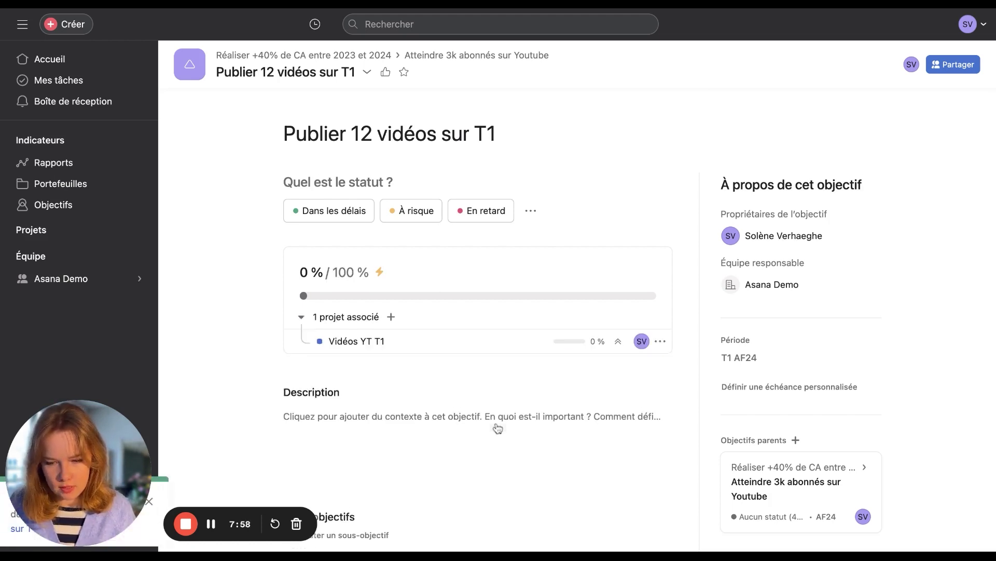
pyautogui.scroll(-2, 499, 417)
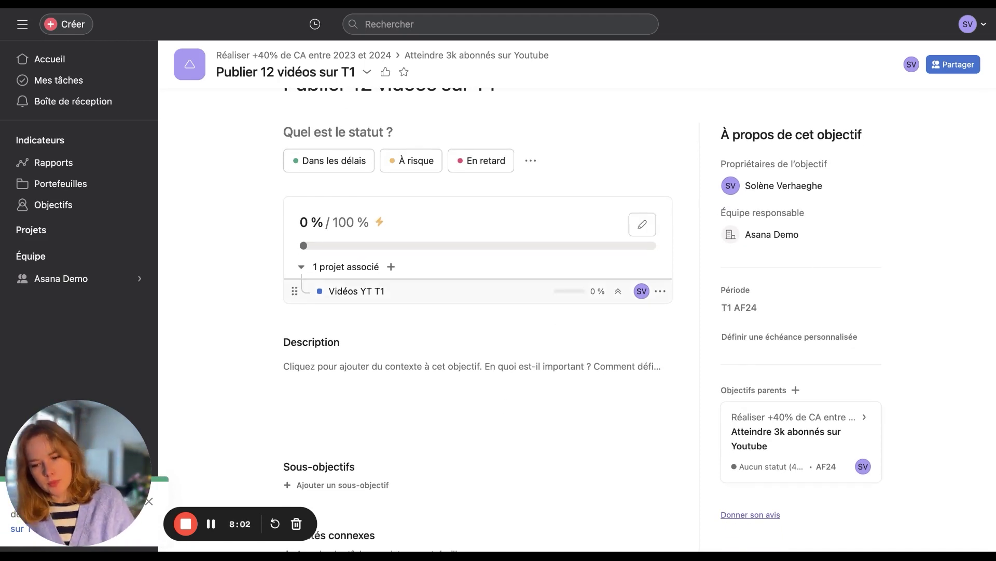
pyautogui.scroll(1, 561, 301)
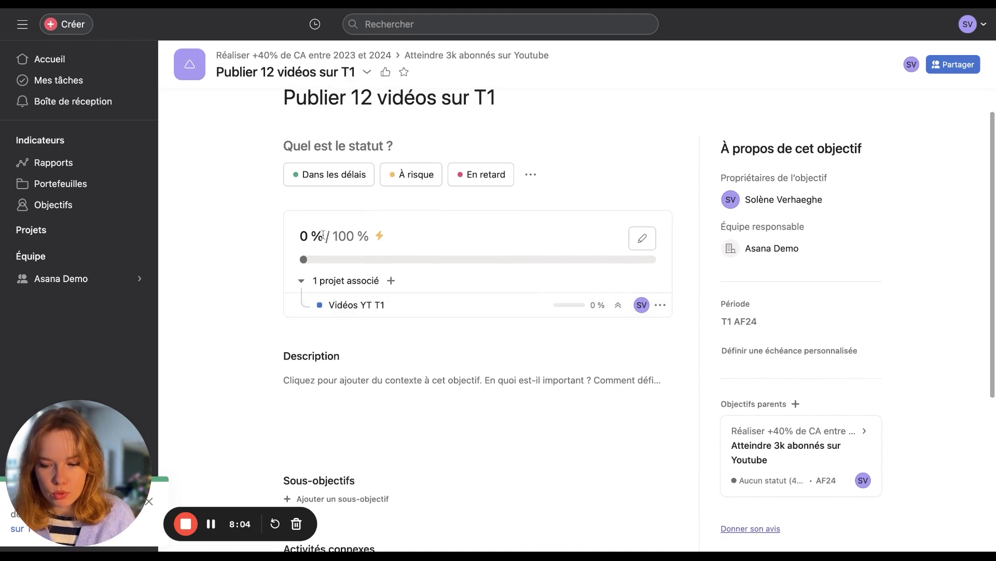
# - Open the linked project's task list and mark Vidéo 1 and Vidéo 2 as complete
pyautogui.click(410, 308)
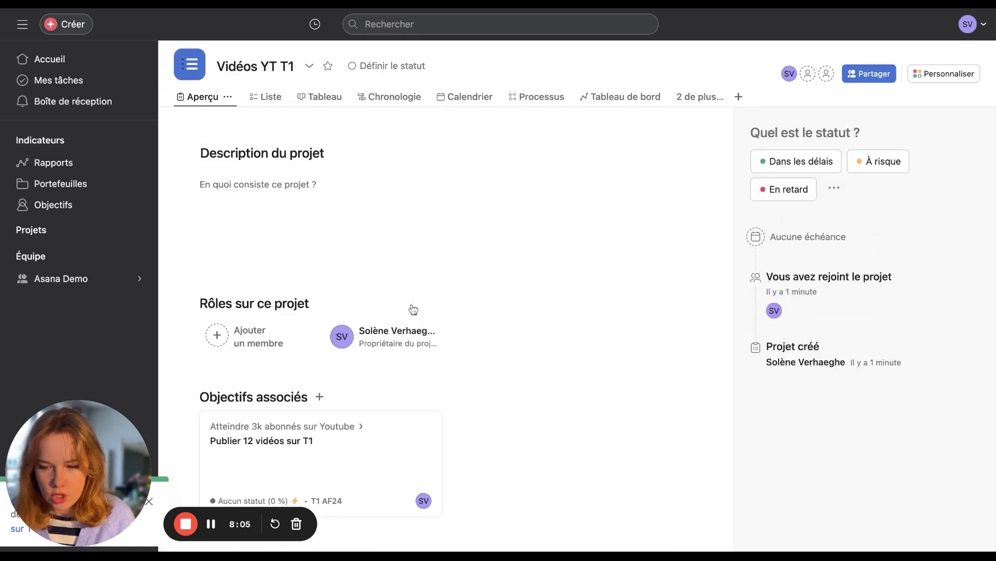
pyautogui.click(268, 97)
pyautogui.click(198, 218)
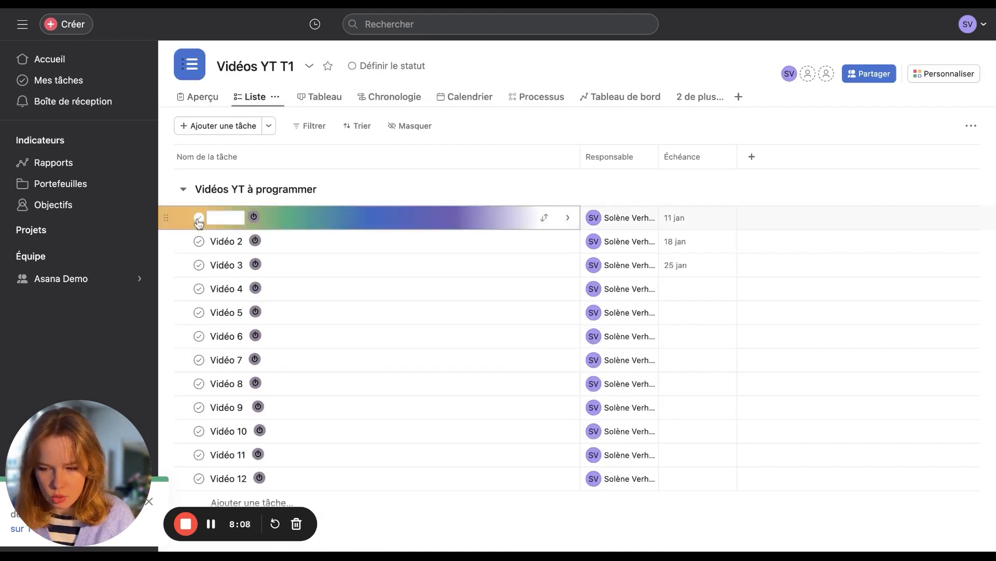
pyautogui.click(199, 242)
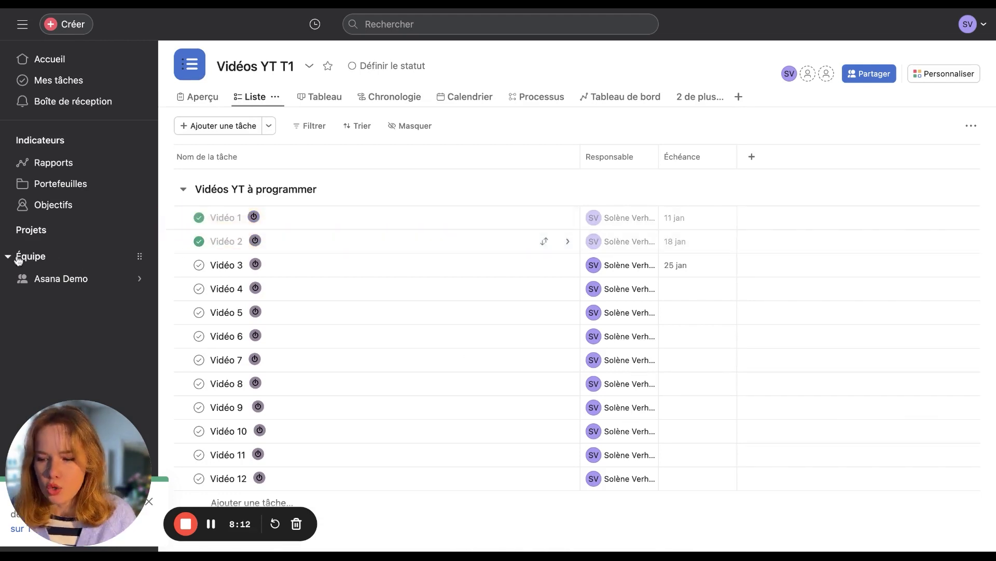
# - Return to the "Publier 12 vidéos sur T1" sub-goal and check the task breakdown behind its linked project's progress
pyautogui.click(73, 205)
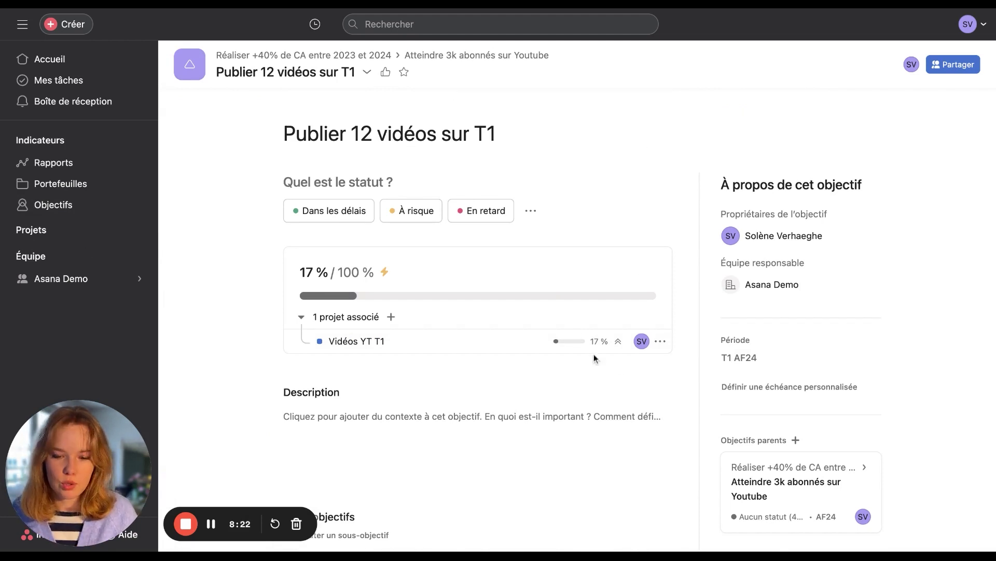
pyautogui.moveTo(593, 345)
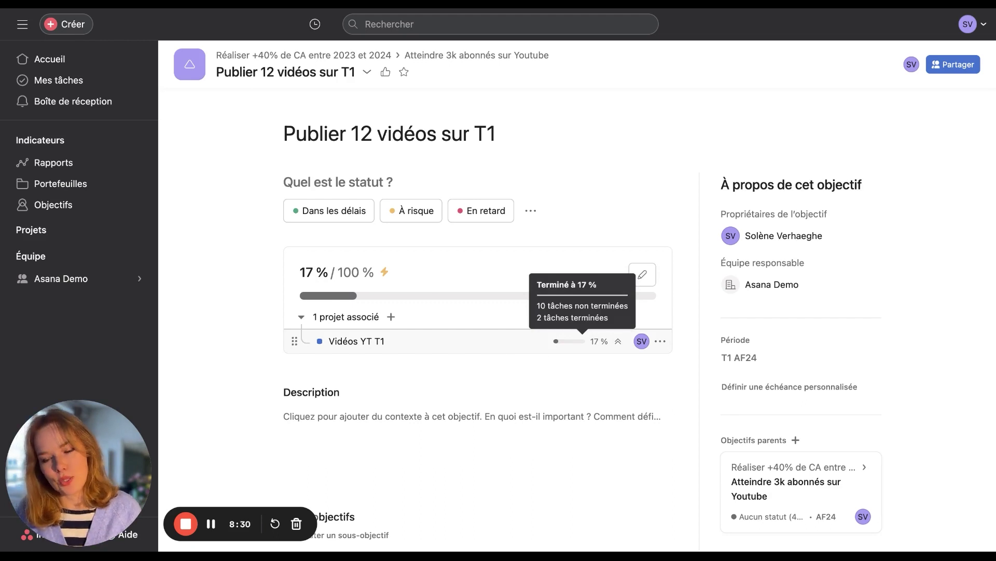
# - Open the parent goal "Atteindre 3k abonnés sur Youtube" and associate "Premier projet Asana" with it as related work
pyautogui.click(476, 55)
pyautogui.scroll(-2, 225, 400)
pyautogui.scroll(-5, 220, 337)
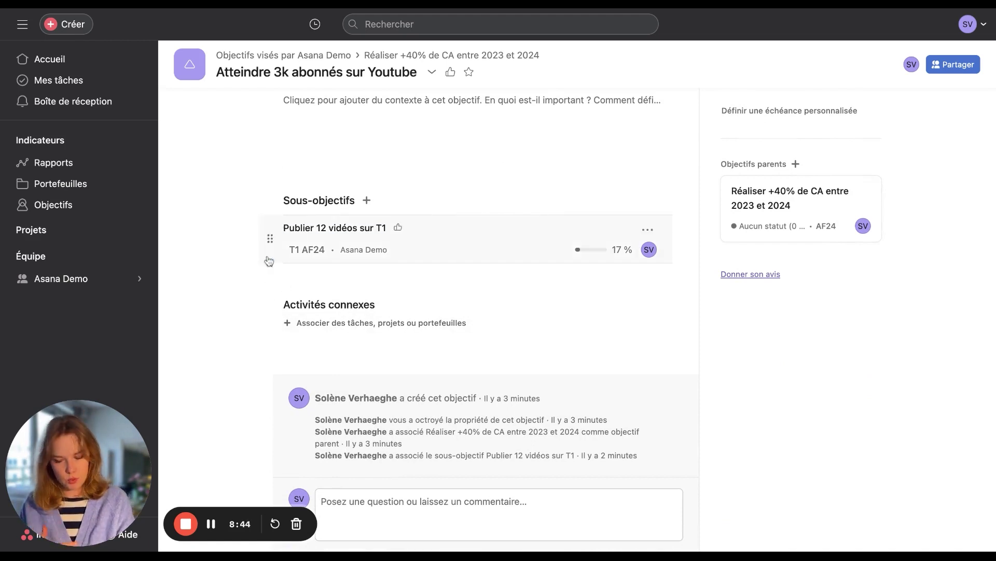
pyautogui.click(322, 322)
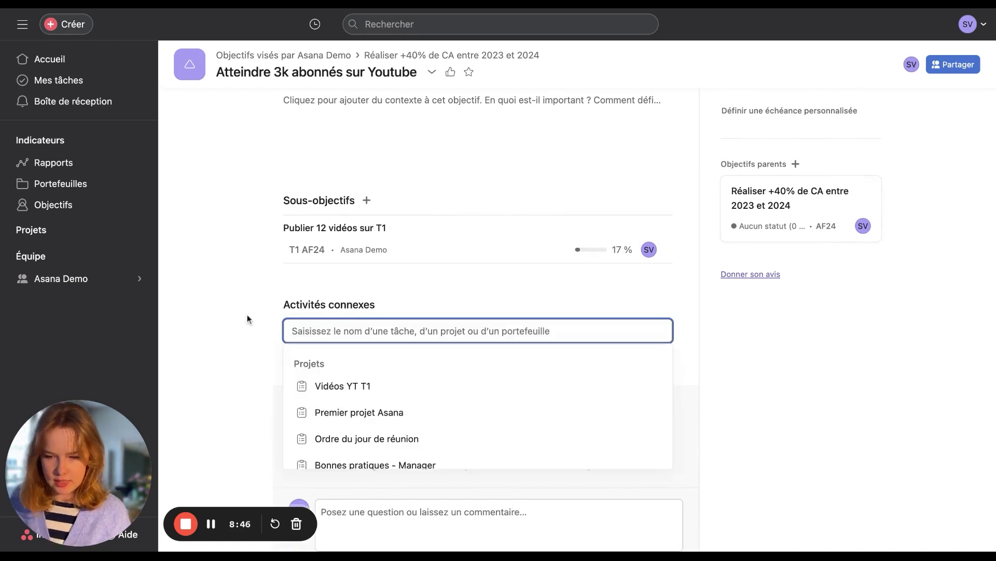
pyautogui.click(245, 315)
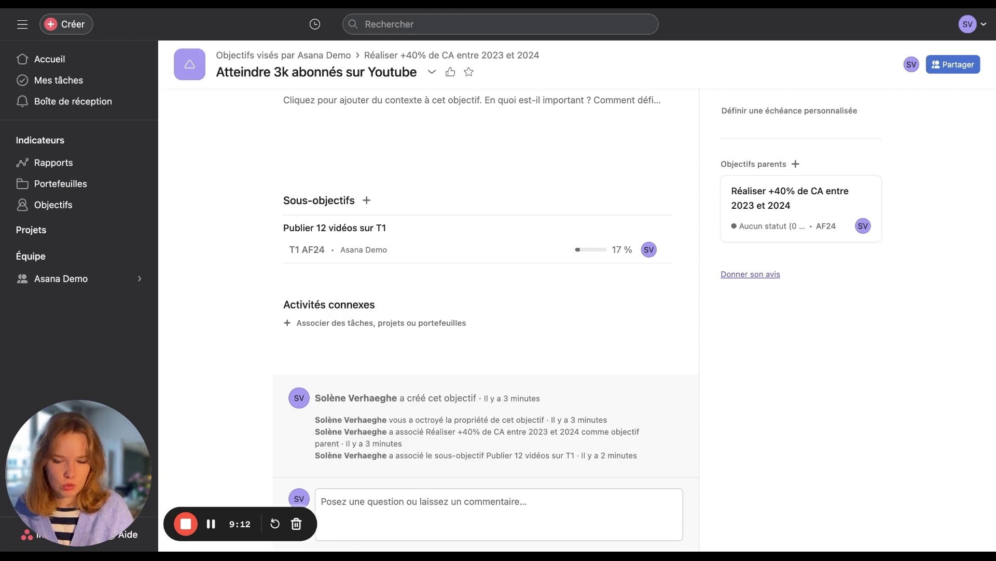
pyautogui.click(338, 323)
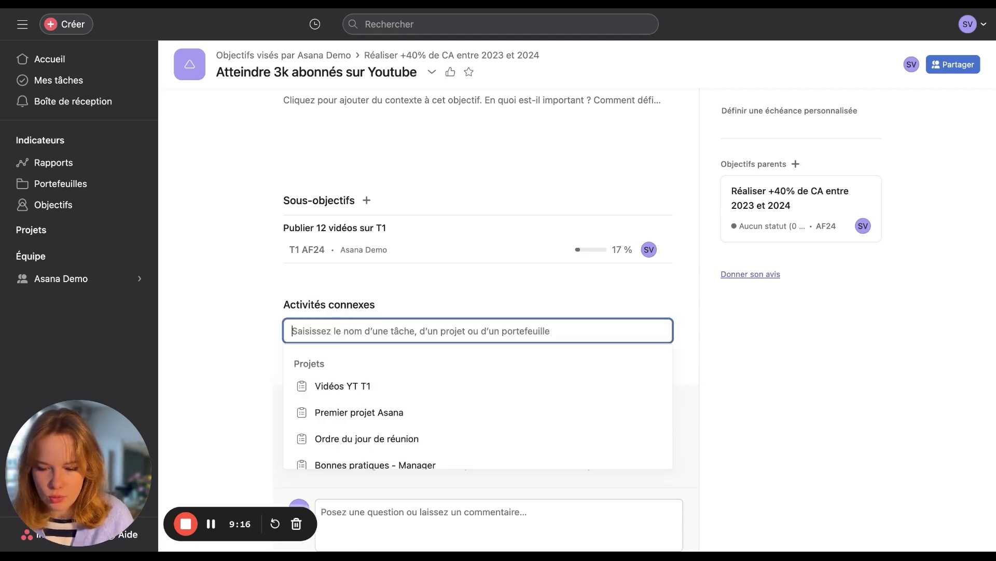
pyautogui.click(391, 412)
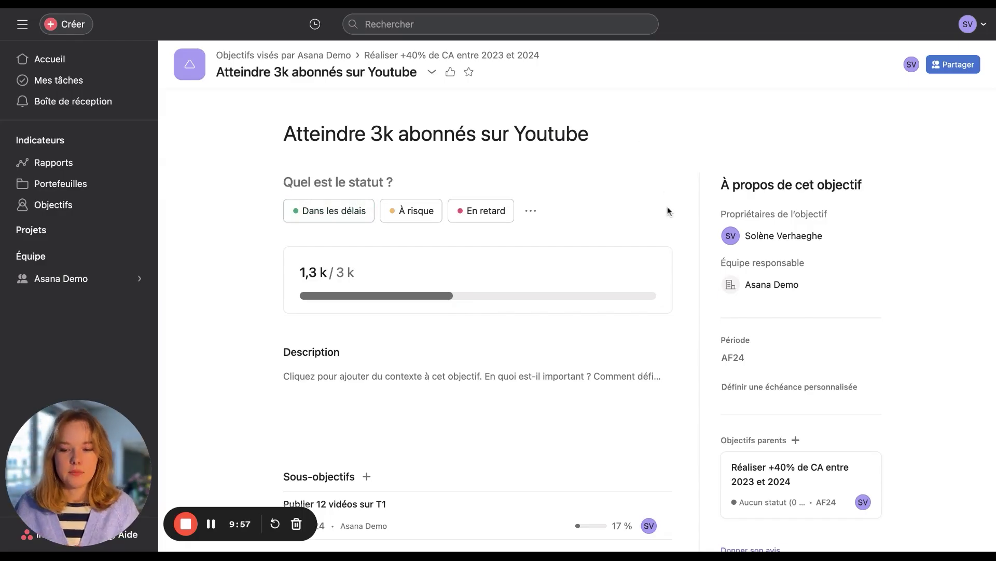
# - Start a status update marked "Dans les délais" for the subscriber goal and look through its sections from Résumé to Étapes à suivre
pyautogui.scroll(-3, 668, 211)
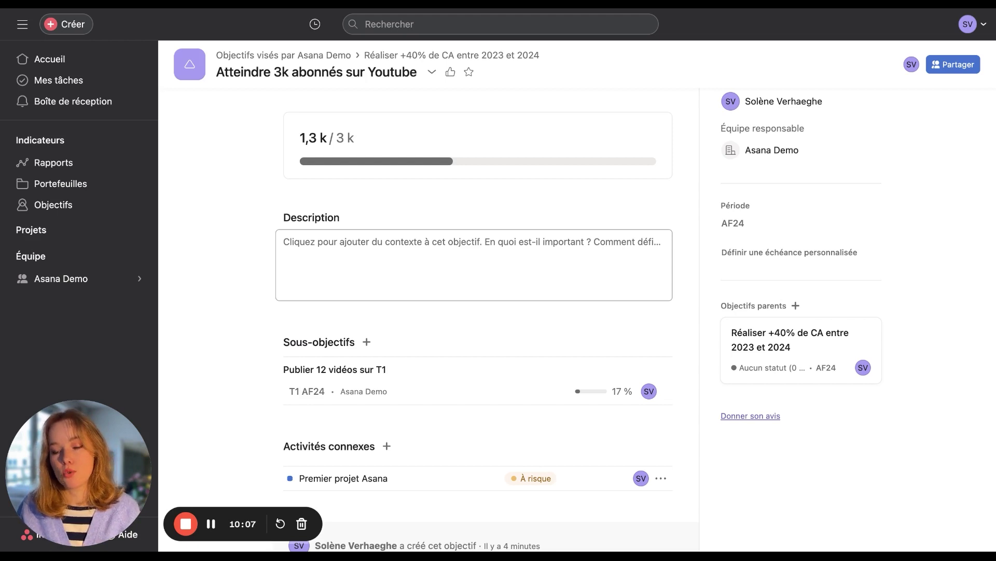
pyautogui.scroll(3, 474, 259)
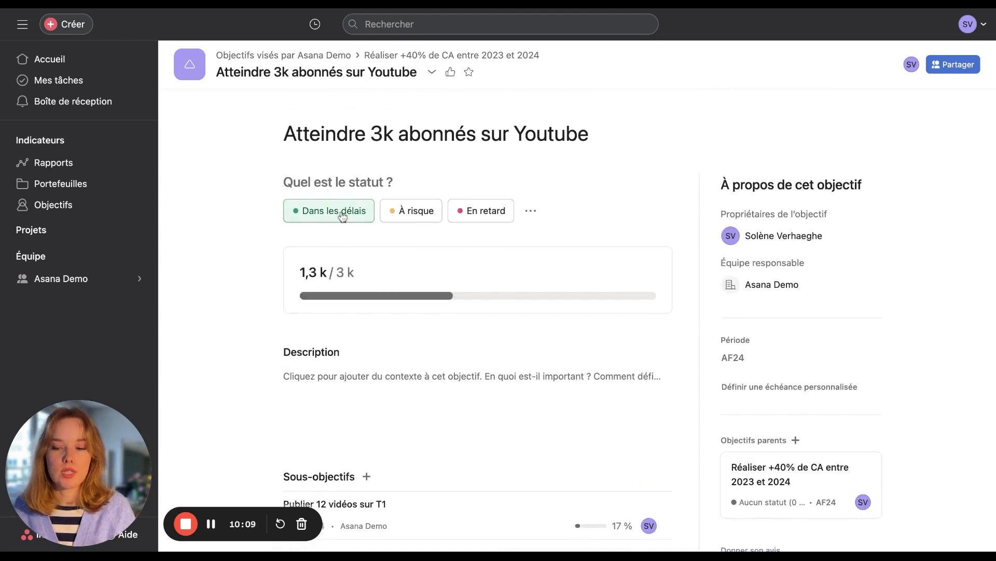
pyautogui.click(318, 210)
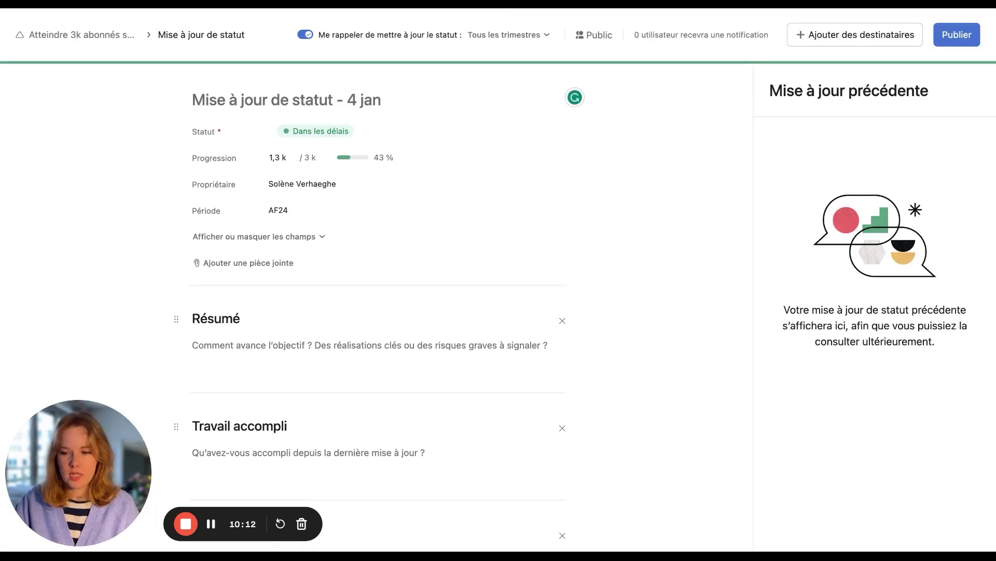
pyautogui.scroll(-2, 273, 285)
pyautogui.click(273, 285)
pyautogui.scroll(-2, 273, 285)
pyautogui.click(273, 285)
pyautogui.scroll(-2, 273, 285)
pyautogui.click(226, 324)
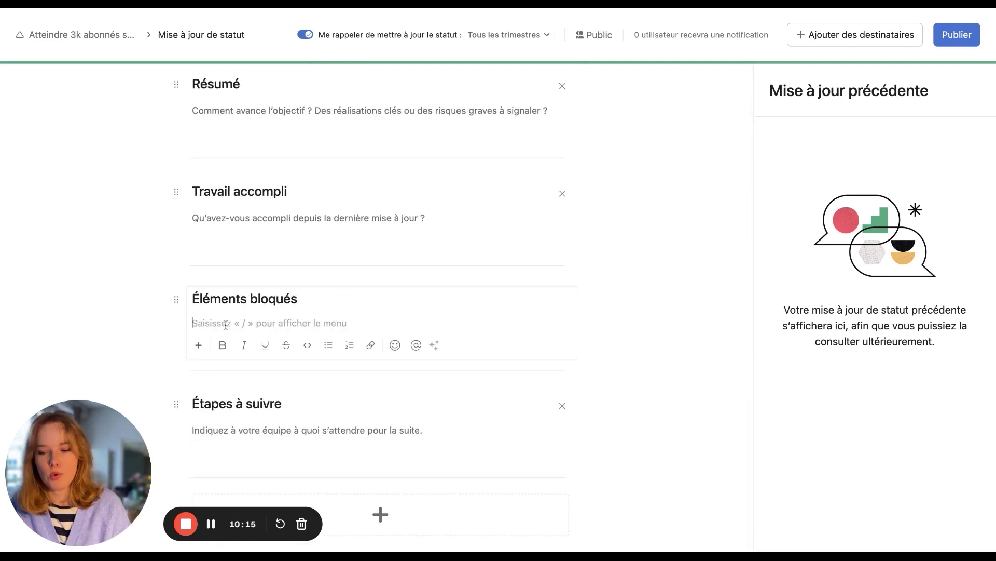
pyautogui.click(216, 437)
pyautogui.scroll(5, 650, 244)
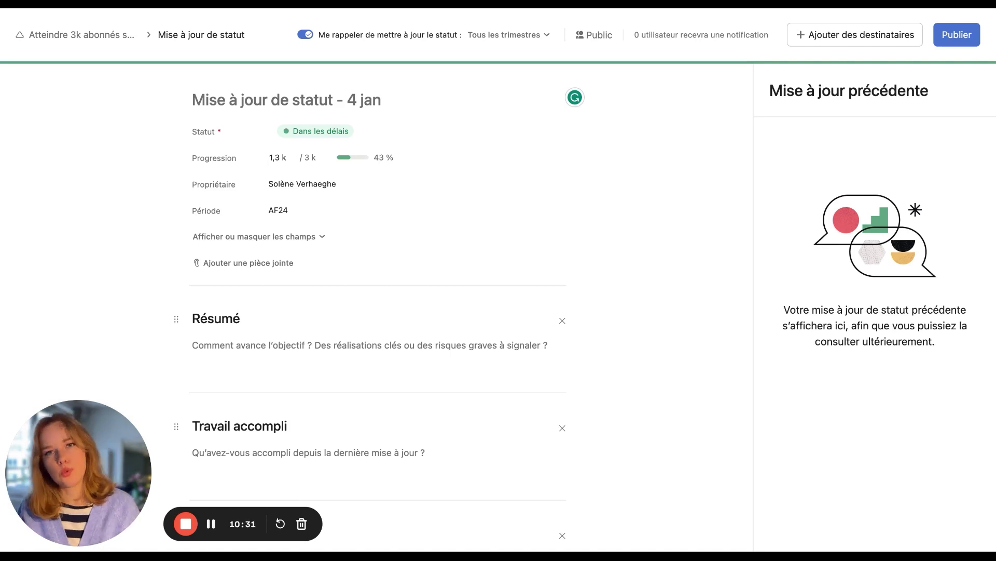
# - Write "Les vidéos ont bien été publiées. On a un super monteur etc etc..." as the Résumé and publish the status update
pyautogui.click(241, 352)
pyautogui.write('Les vidéos')
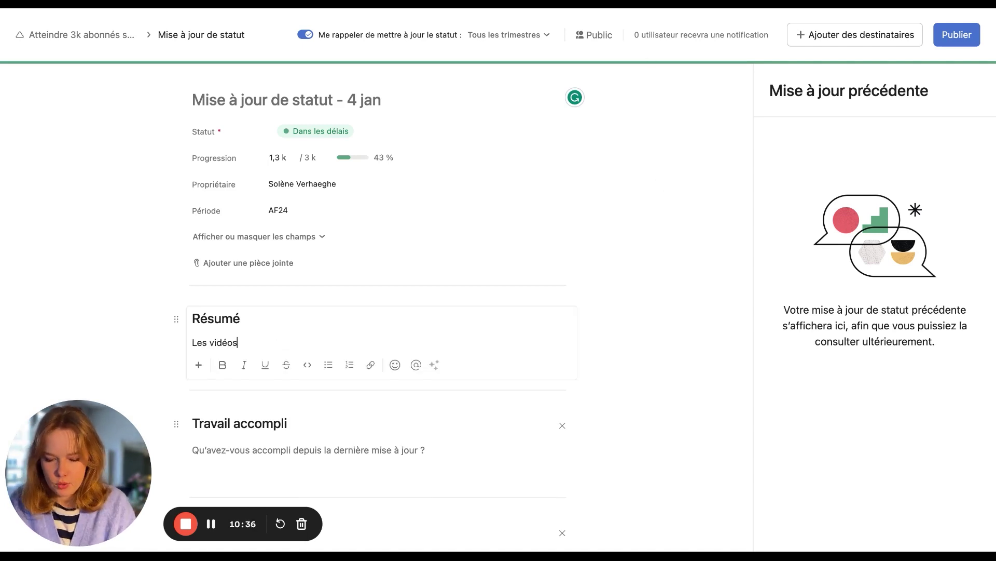
pyautogui.write(' ont bien été publiées. On a un super monteur etc etc...')
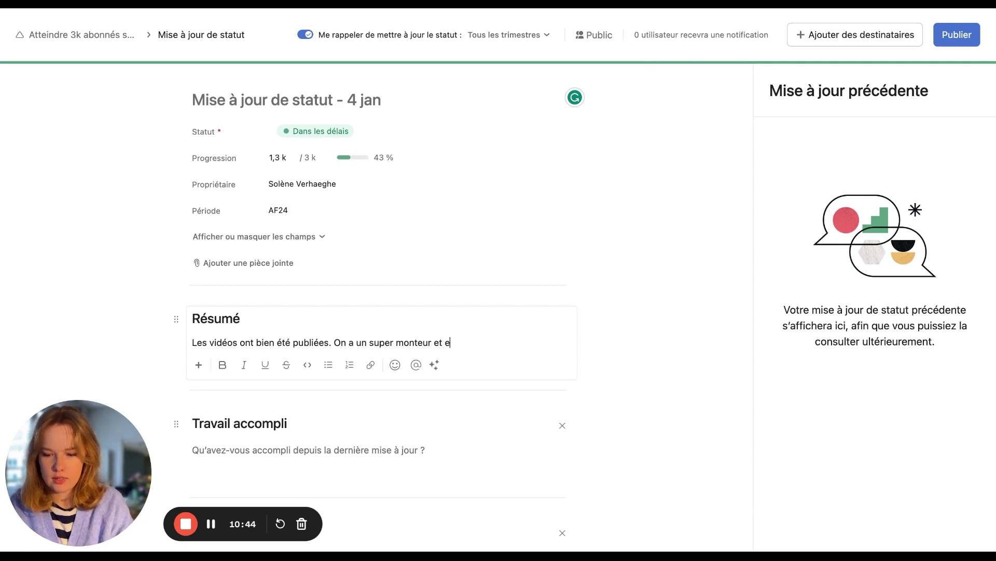
pyautogui.click(950, 35)
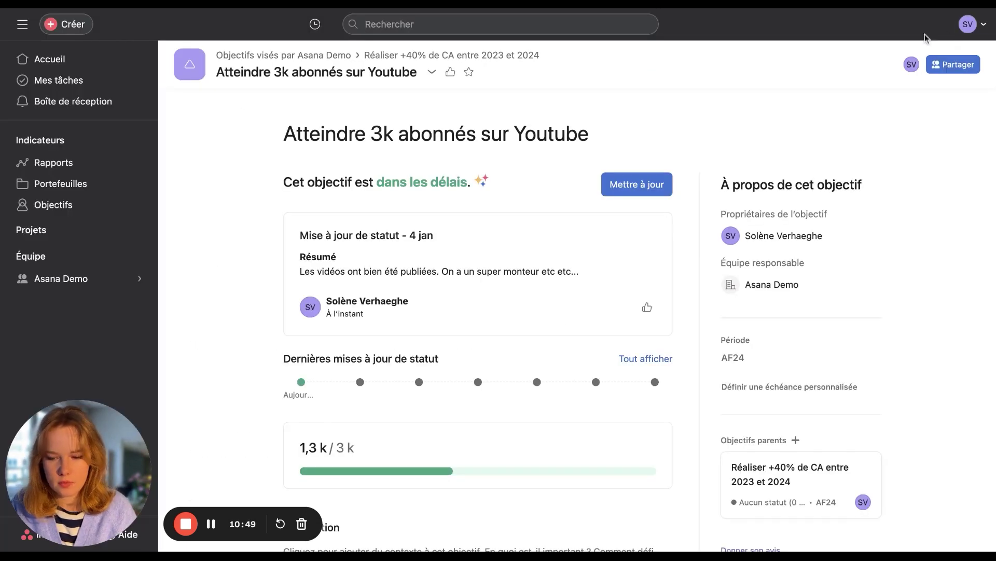
# - Review the published update on the goal page, then start another status update with the status "À risque"
pyautogui.scroll(-2, 356, 312)
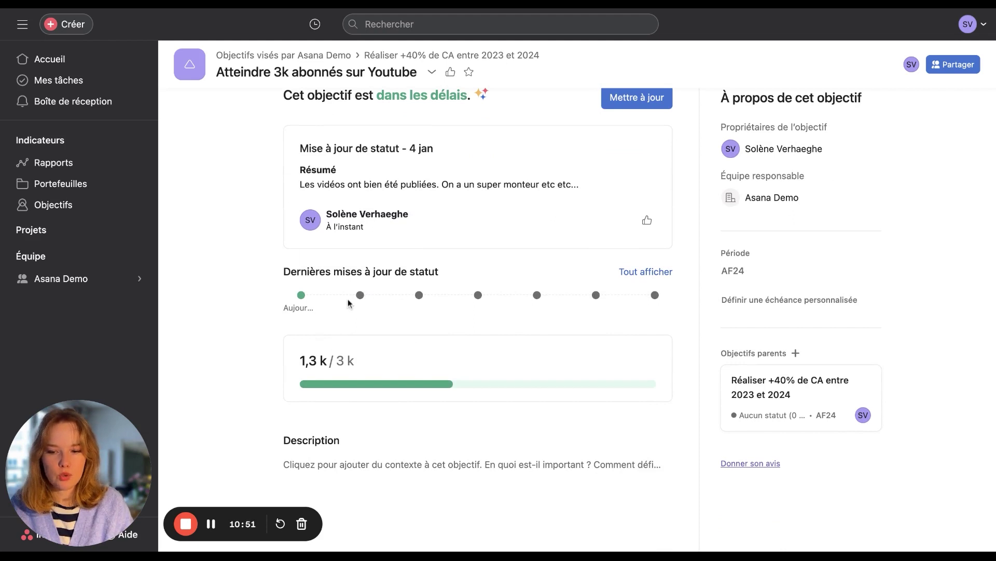
pyautogui.scroll(2, 357, 298)
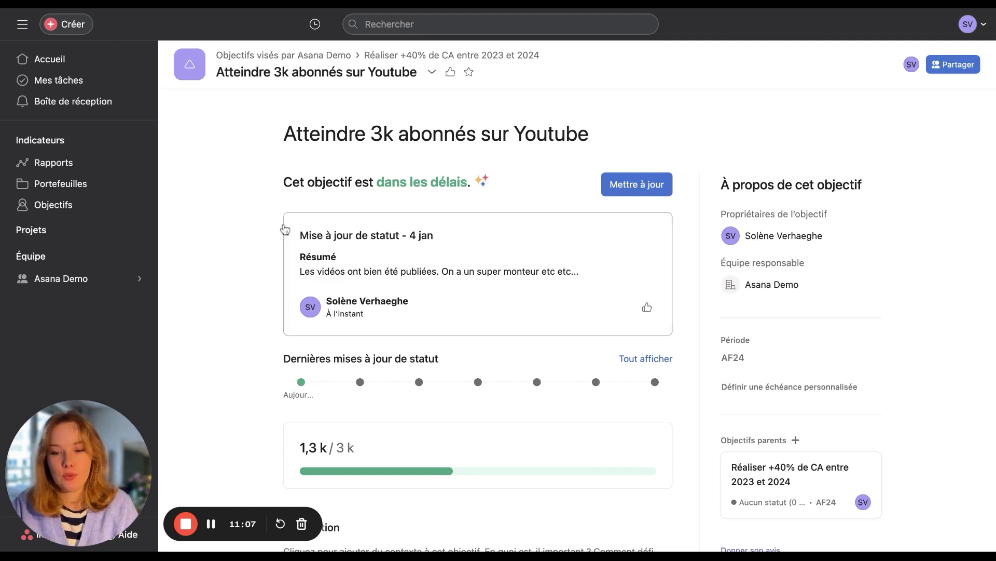
pyautogui.click(639, 184)
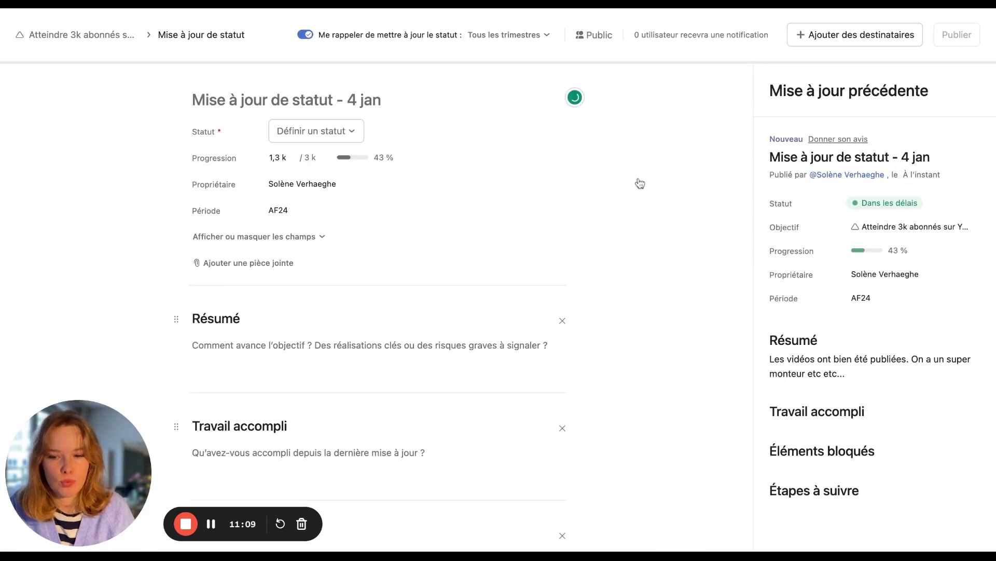
pyautogui.click(337, 128)
pyautogui.click(304, 230)
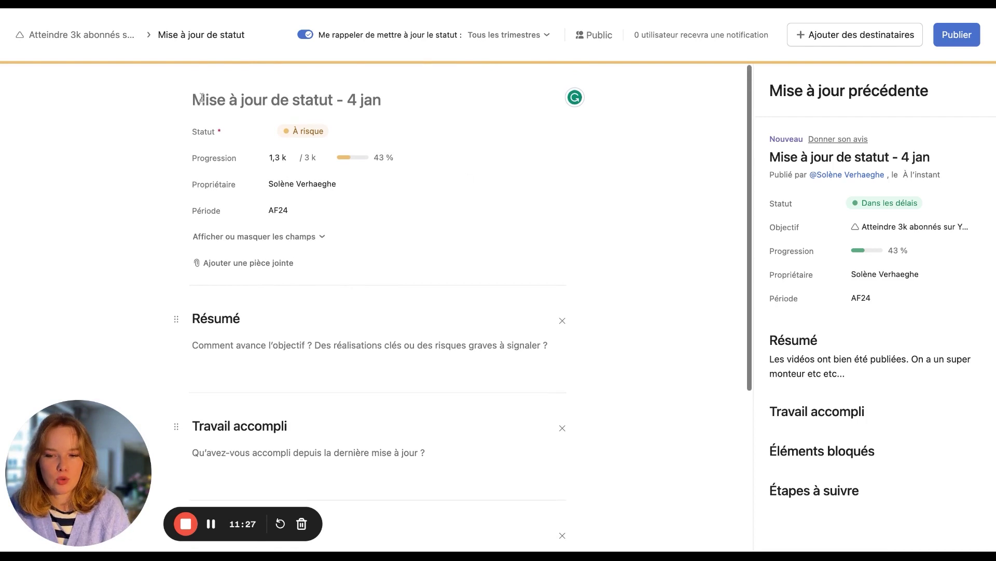
# - Title the update "Attention, 10 vidéos en retrard", enter "Pas eu le temps de tourner, de monter etc..." as its Résumé, and publish it
pyautogui.click(303, 100)
pyautogui.write('Attention, 10 vidéos en ')
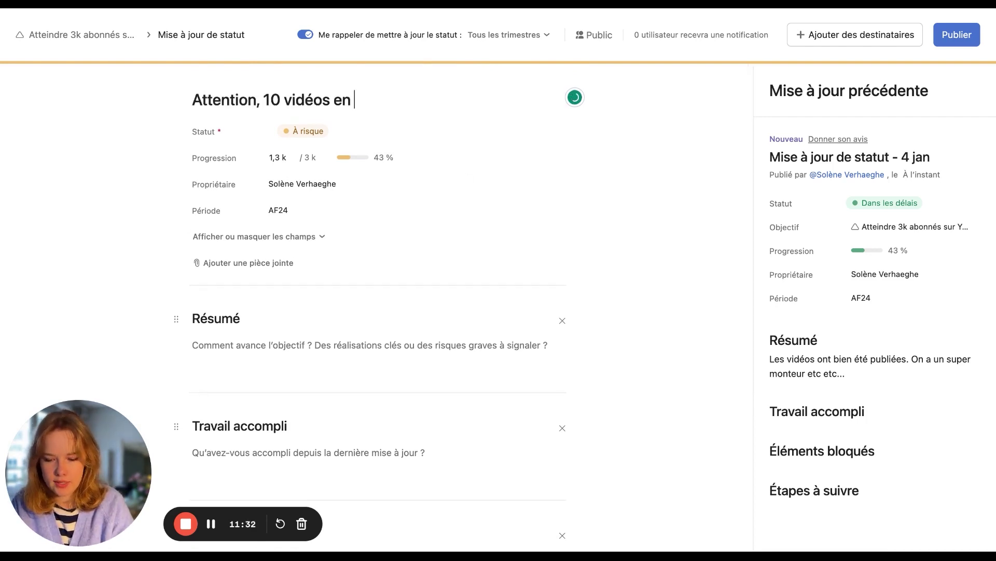
pyautogui.write('retrard')
pyautogui.click(273, 372)
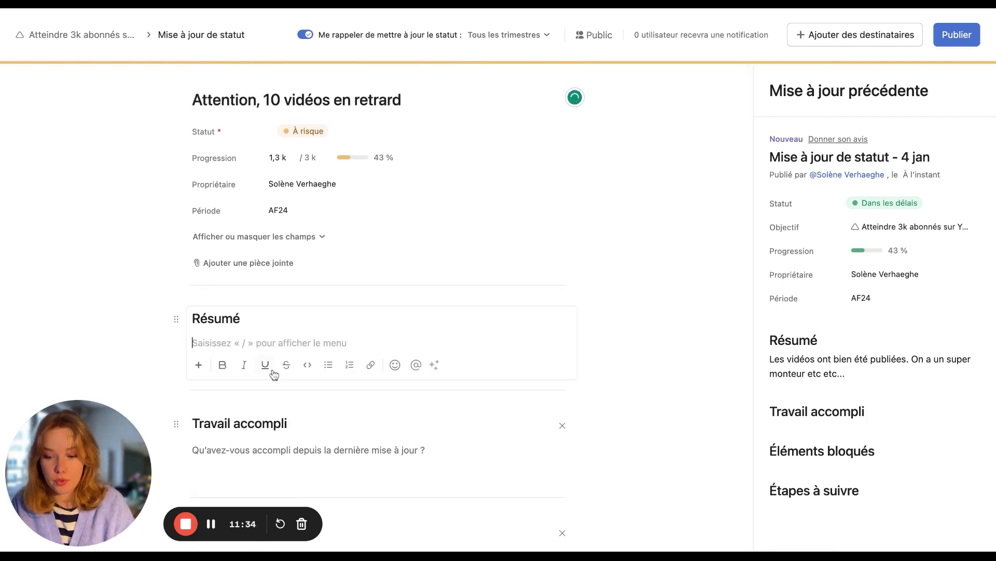
pyautogui.write('Pas eu le temps de tourner, de monter etc...')
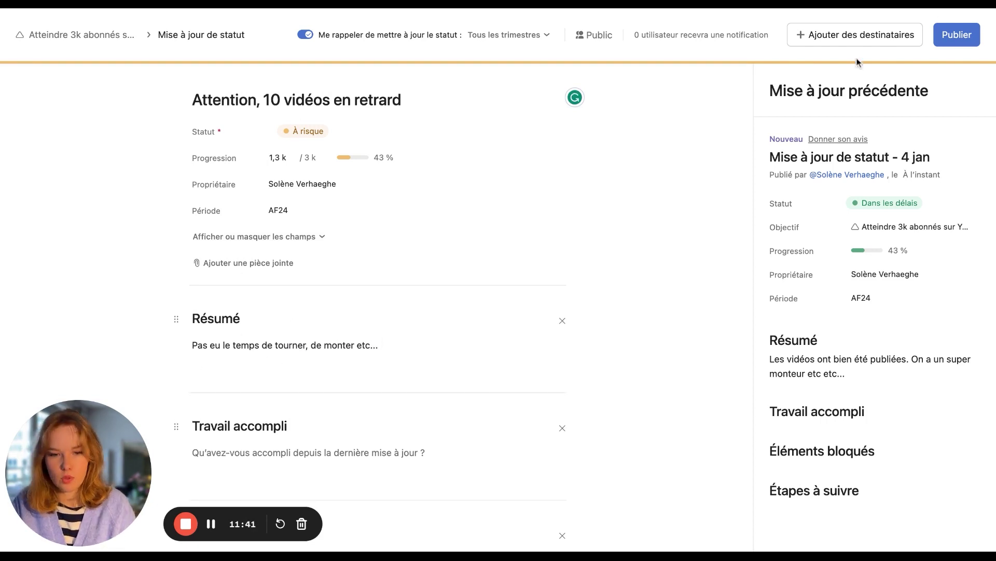
pyautogui.click(958, 37)
# - Review the goal's status history, view the earlier "Mise à jour de statut - 4 jan" update, and close it
pyautogui.scroll(-2, 387, 336)
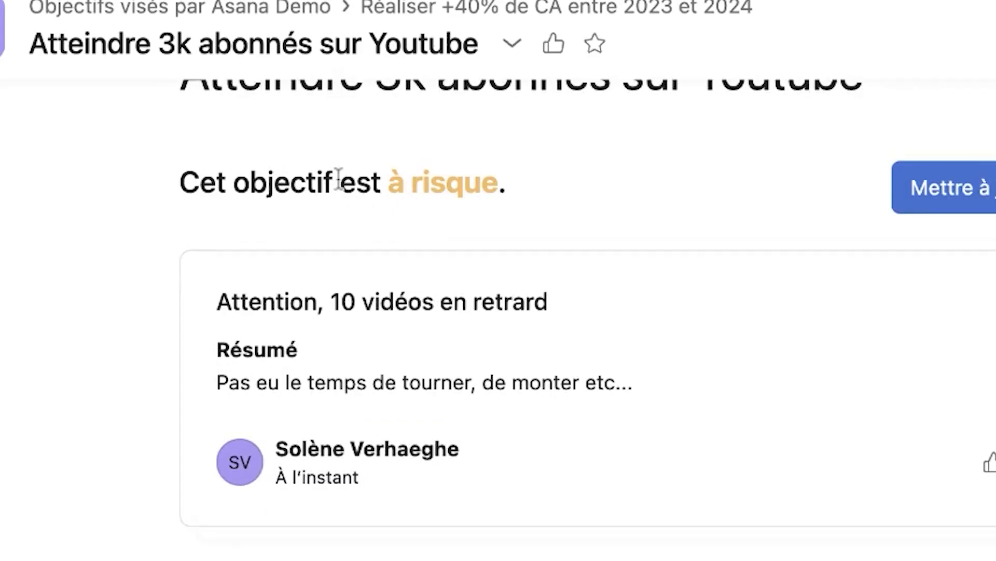
pyautogui.scroll(2, 327, 232)
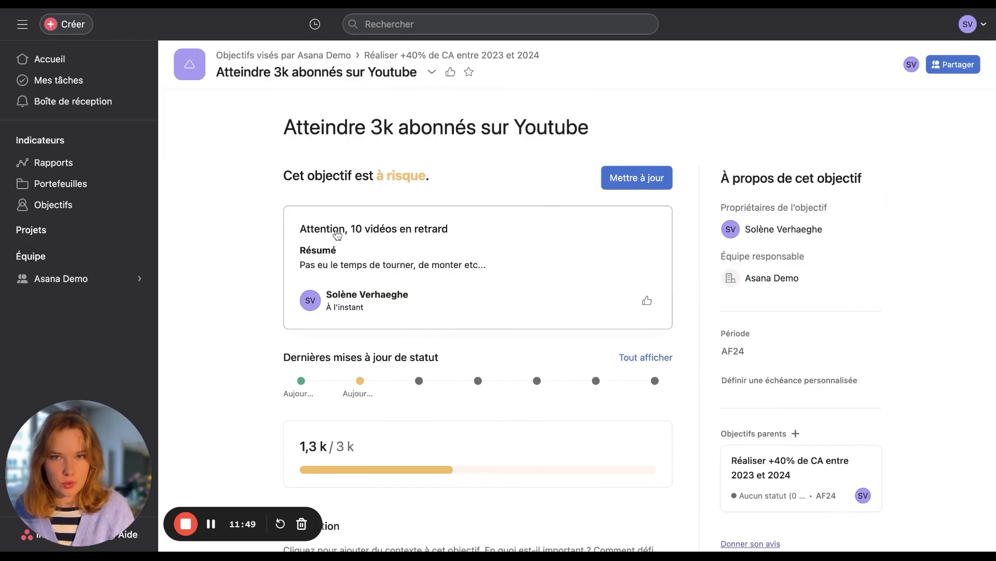
pyautogui.scroll(-3, 337, 236)
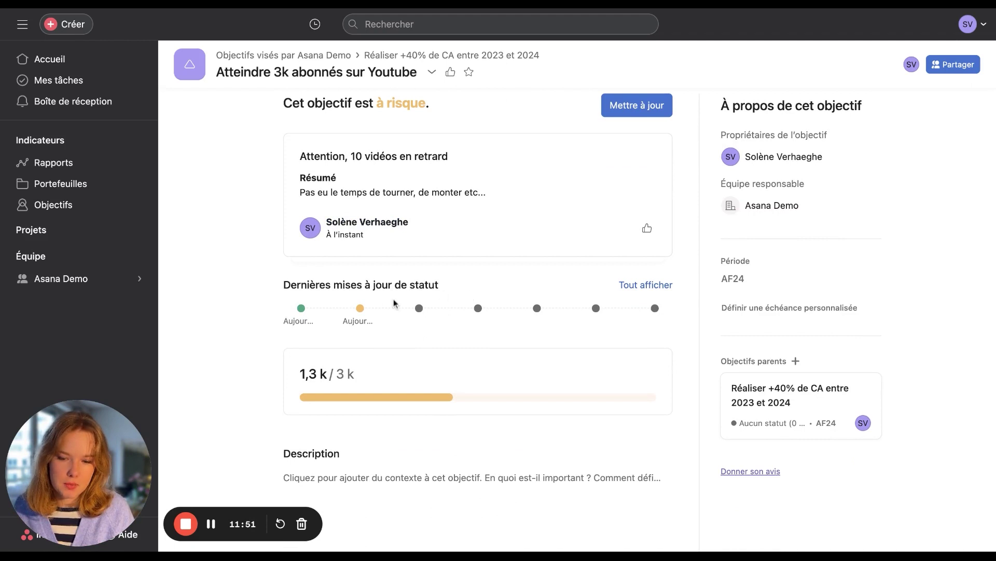
pyautogui.click(303, 309)
pyautogui.scroll(-1, 698, 169)
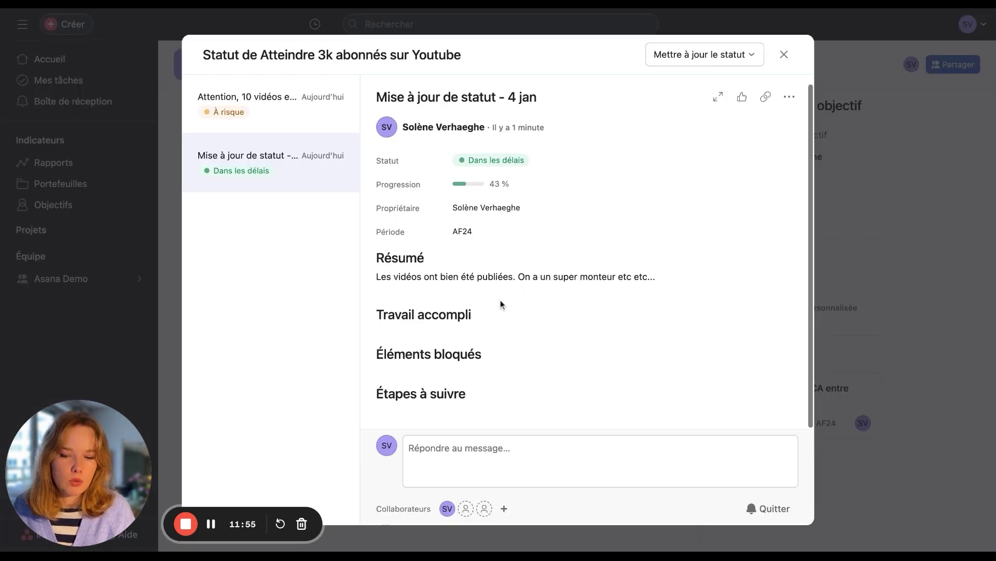
pyautogui.click(785, 55)
pyautogui.scroll(2, 284, 239)
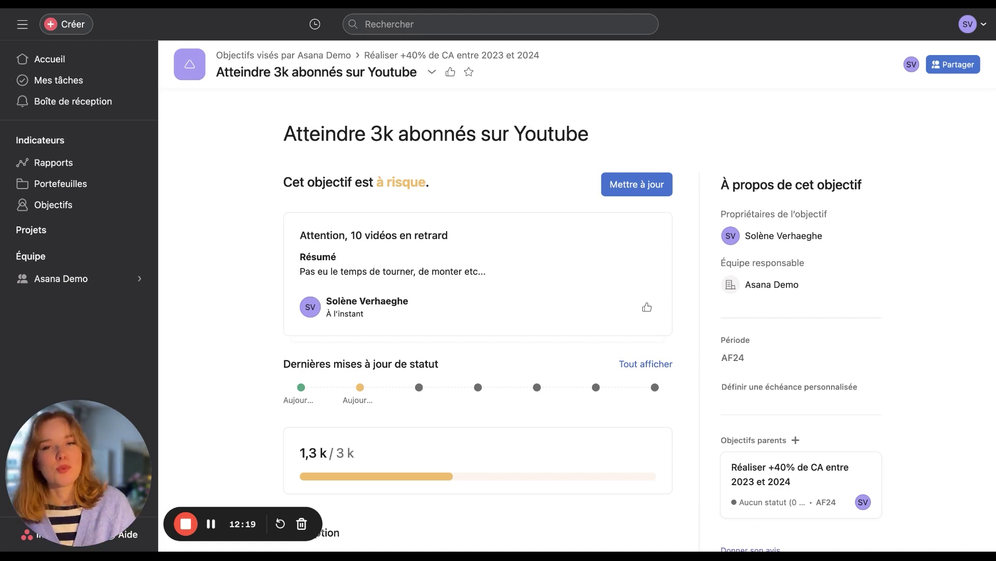
# - Look over the full "Atteindre 3k abonnés sur Youtube" goal page, including its description field
pyautogui.scroll(-10, 262, 260)
pyautogui.scroll(10, 262, 260)
pyautogui.scroll(-5, 262, 260)
pyautogui.scroll(-3, 253, 283)
pyautogui.scroll(4, 253, 283)
pyautogui.scroll(3, 253, 284)
pyautogui.click(376, 482)
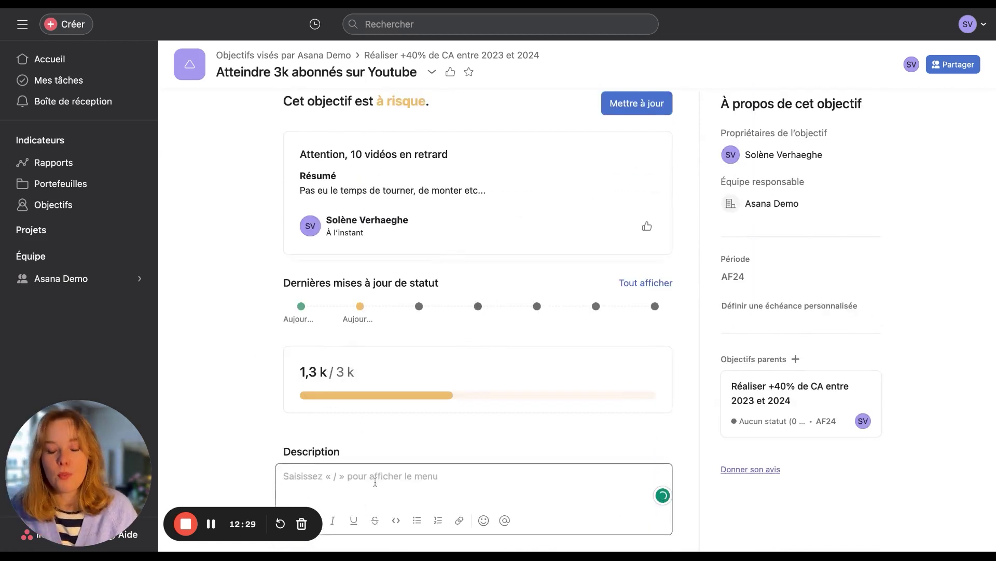
pyautogui.scroll(2, 290, 332)
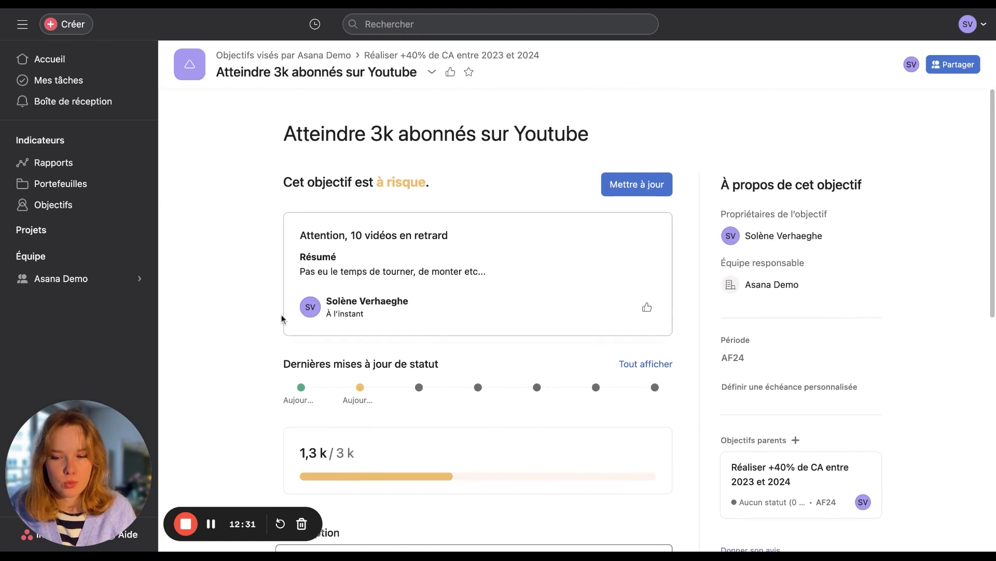
# - Open the parent goal "Réaliser +40% de CA entre 2023 et 2024" and its description for editing
pyautogui.click(486, 56)
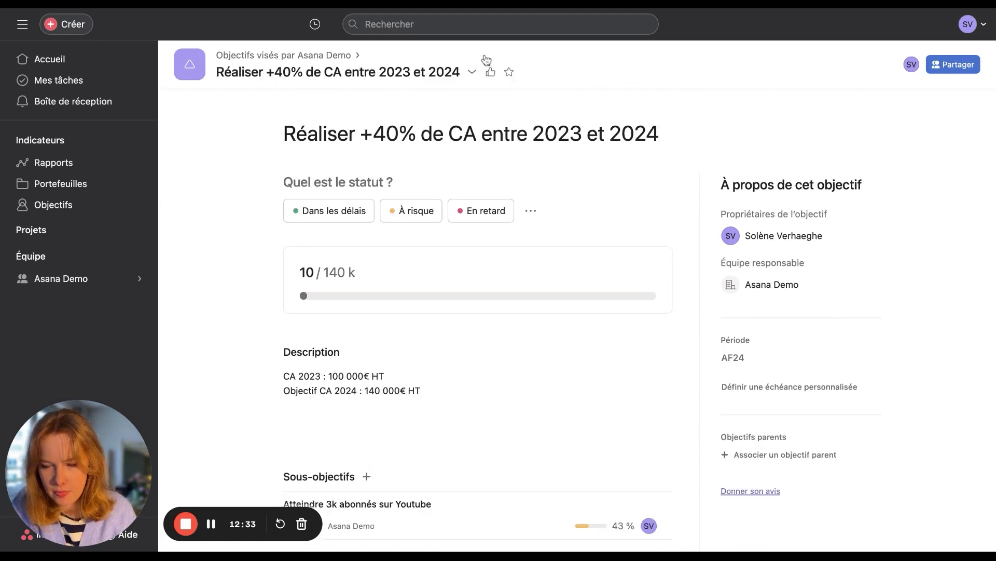
pyautogui.scroll(-2, 186, 229)
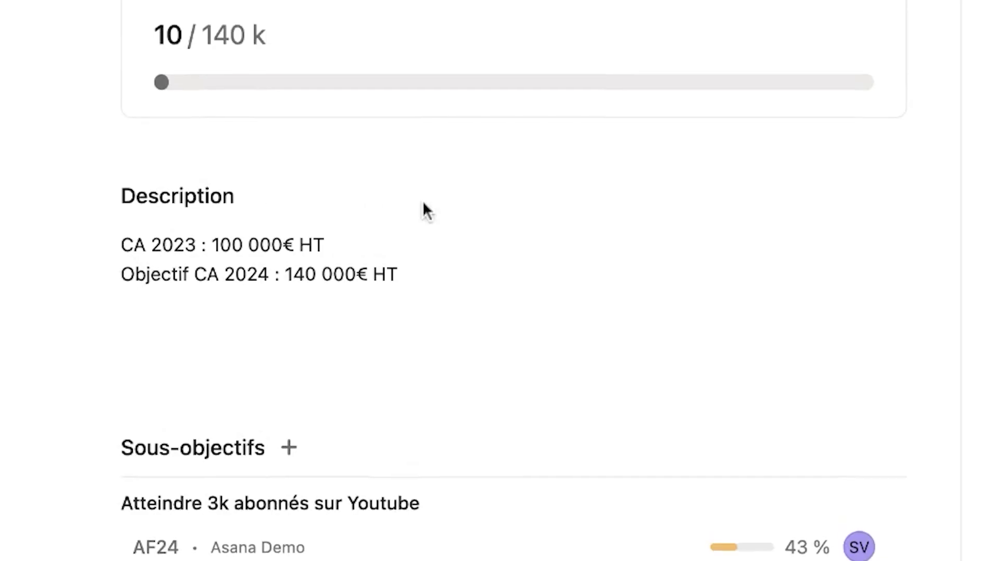
pyautogui.click(162, 237)
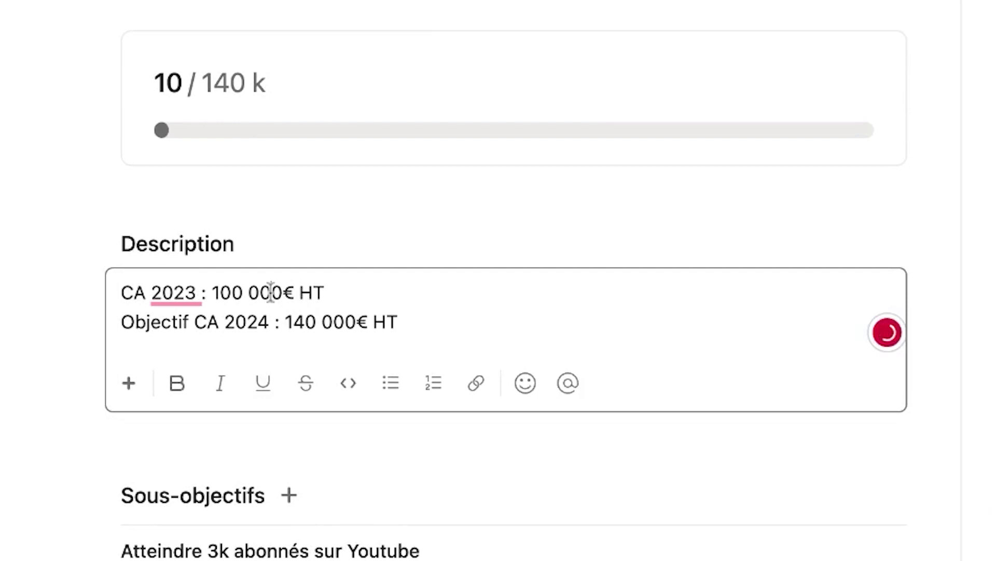
# - Add the description lines "Objectif atteint : 140k CA en 2024", "Objectif partiellement atteint : 120k€/CA" and "Objectif pas atteint < 120k€/CA" below the 2024 revenue target
pyautogui.click(500, 318)
pyautogui.press('Return')
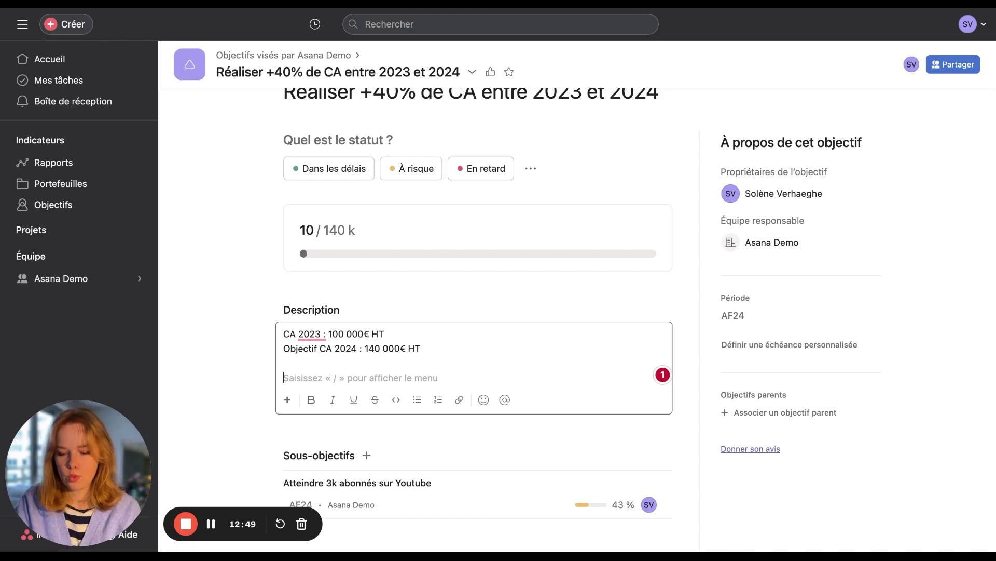
pyautogui.write('Objectif atteint : 140k CA en 2024')
pyautogui.press('Return')
pyautogui.write('Objectif partiellement atteint : 120k€/CA')
pyautogui.press('Return')
pyautogui.write('Objectif pas atteint < 120k€/CA')
# - Bold the labels "Objectif atteint", "Objectif partiellement atteint" and "Objectif pas atteint" in the description, and add a colon after the last one
pyautogui.press('Up')
pyautogui.press('Up')
pyautogui.press('Up')
pyautogui.moveTo(346, 378); pyautogui.dragTo(267, 379)
pyautogui.moveTo(416, 392); pyautogui.dragTo(245, 396)
pyautogui.hotkey('ctrl', 'b')
pyautogui.moveTo(370, 406); pyautogui.dragTo(262, 410)
pyautogui.hotkey('ctrl', 'b')
pyautogui.click(570, 371)
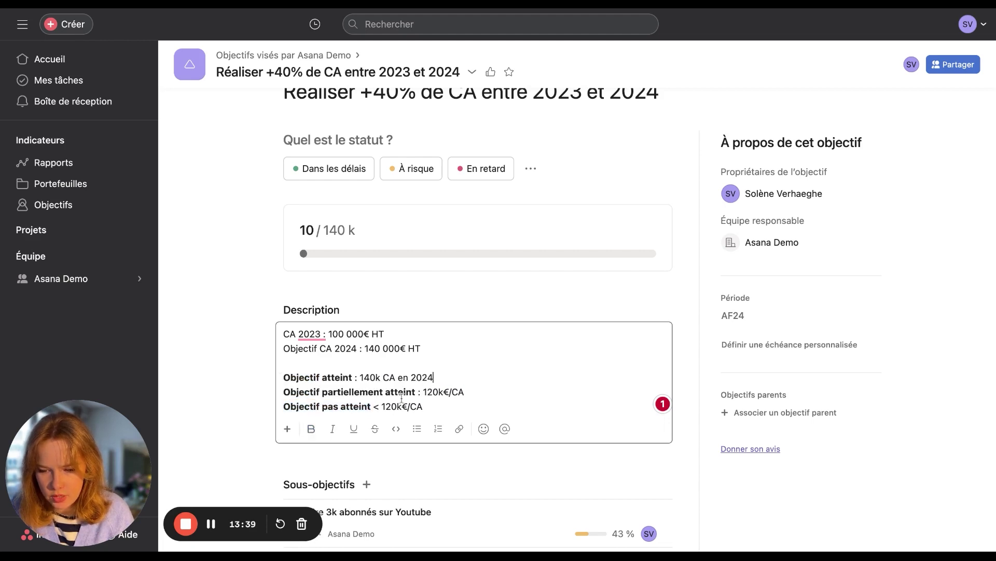
pyautogui.click(373, 406)
pyautogui.write(':')
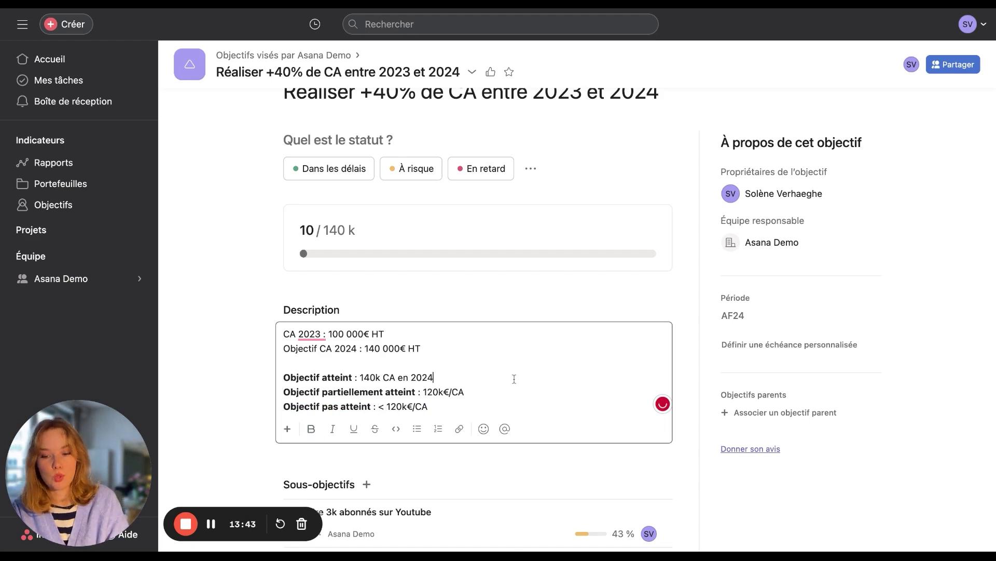
# - Start closing the "Réaliser +40% de CA entre 2023 et 2024" goal and open the list of statuses in its status update
pyautogui.scroll(1, 204, 329)
pyautogui.scroll(-7, 204, 329)
pyautogui.scroll(7, 204, 329)
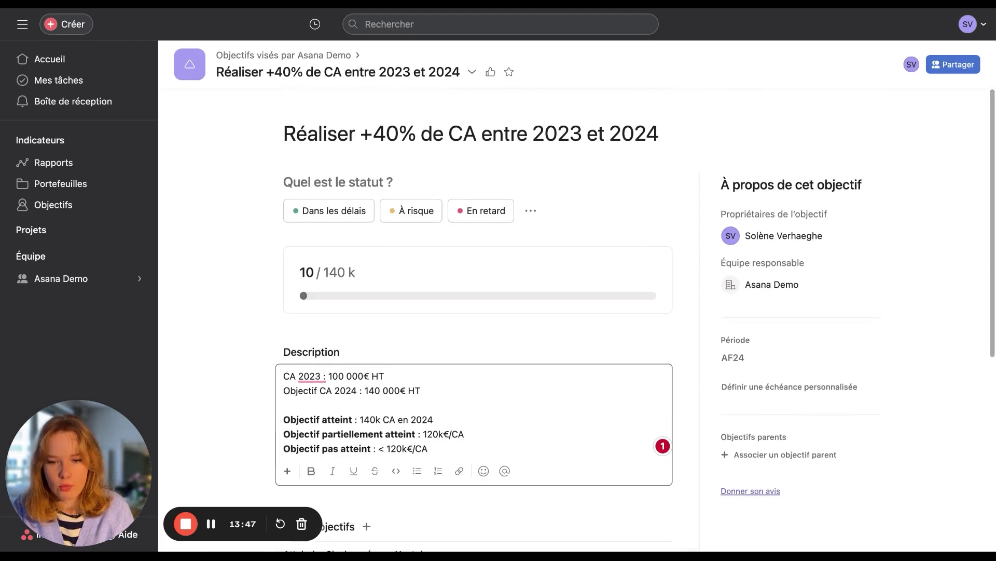
pyautogui.click(530, 210)
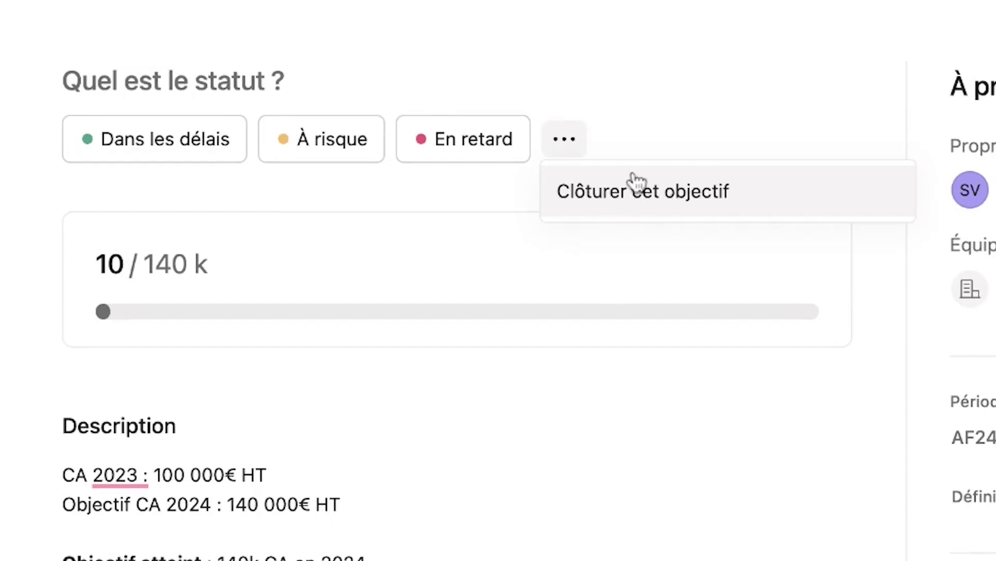
pyautogui.click(640, 204)
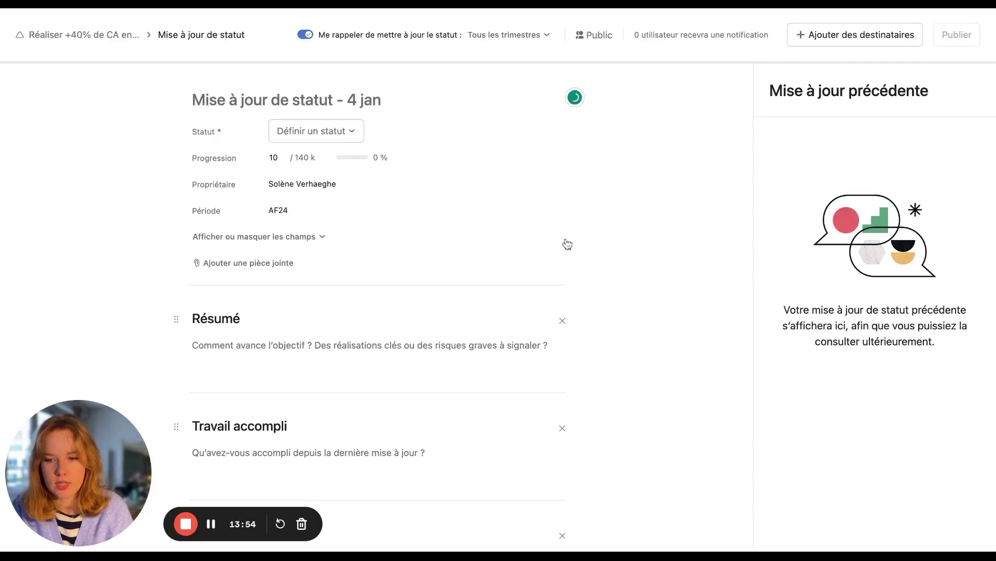
pyautogui.click(343, 137)
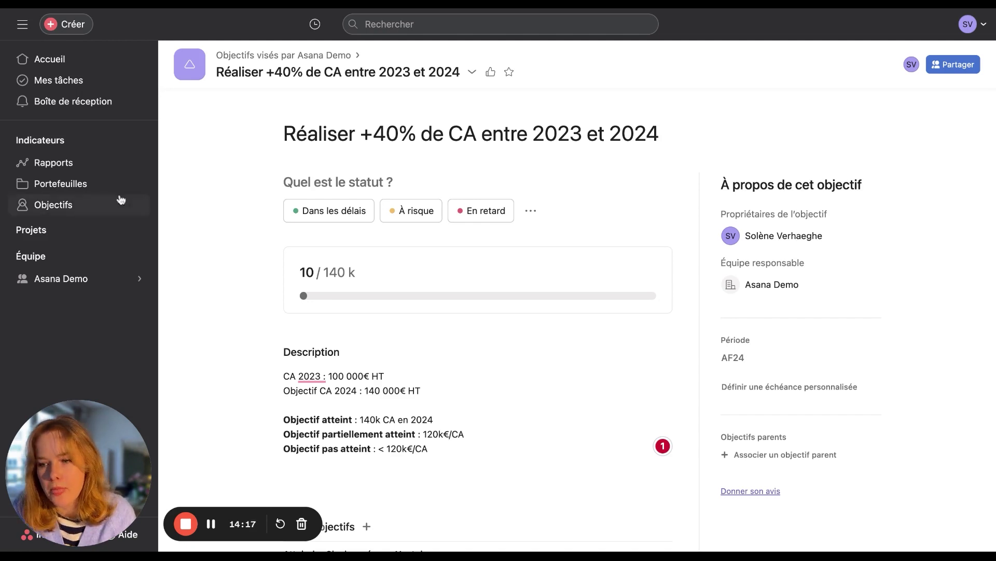
# - Compare the team goals with the personal goals, expanding "Réaliser +40% de CA entre 2023 et 2024" and "Atteindre 3k abonnés sur Youtube" to their sub-goals
pyautogui.click(55, 208)
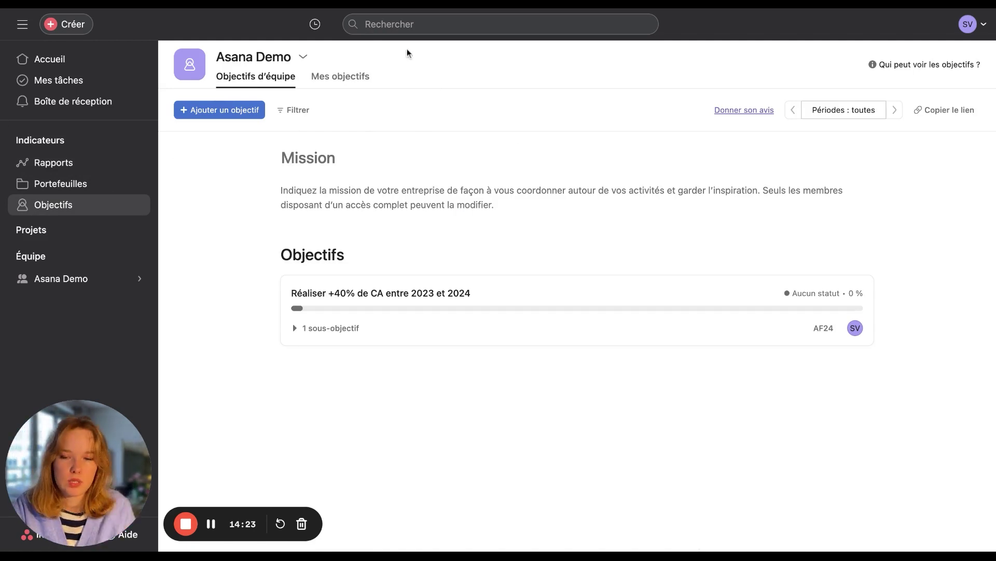
pyautogui.click(342, 77)
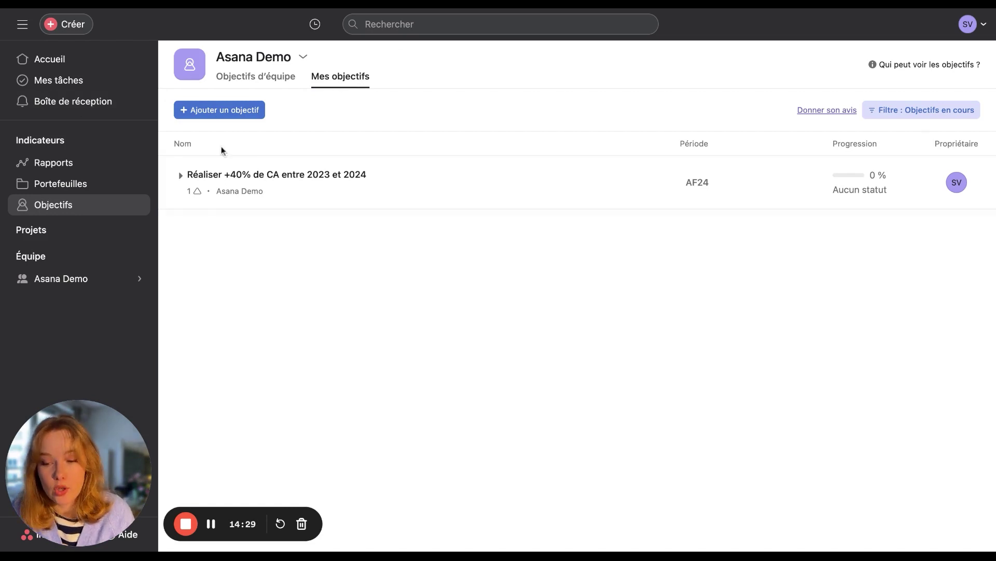
pyautogui.click(180, 176)
pyautogui.click(193, 229)
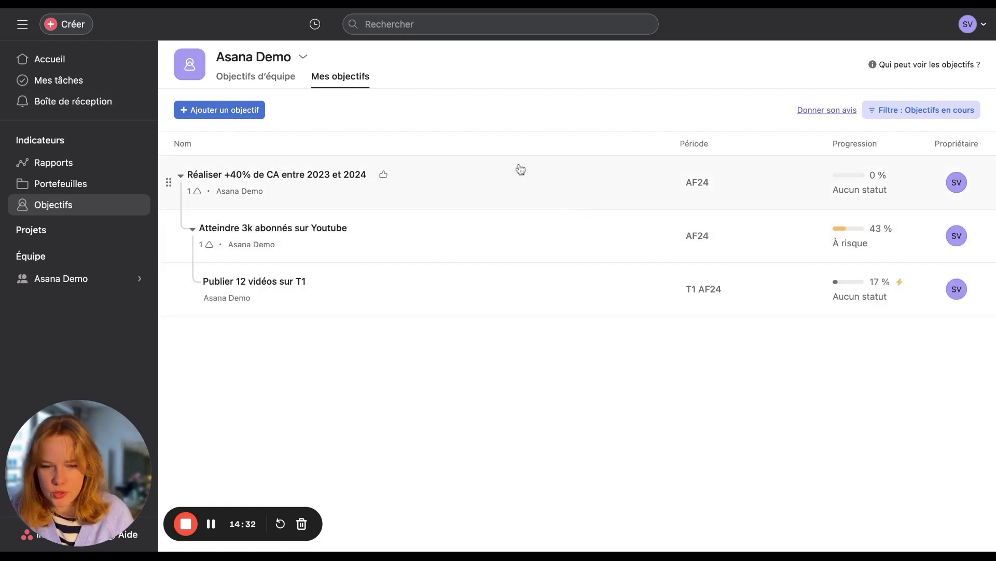
pyautogui.click(256, 78)
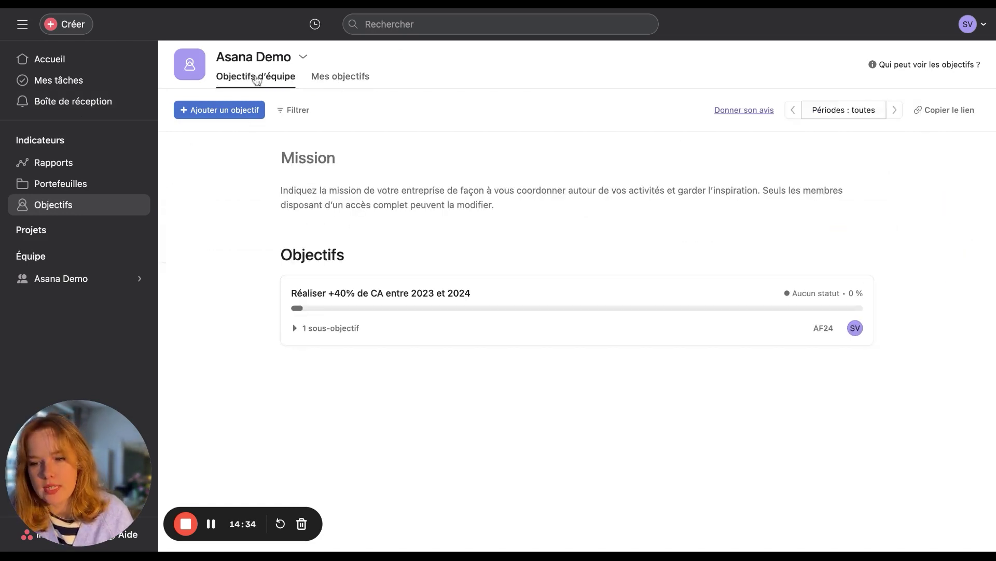
pyautogui.click(361, 76)
# - Review the "Réaliser +40% de CA entre 2023 et 2024" goal page and its sub-goal "Atteindre 3k abonnés sur Youtube", including sub-goals and related work
pyautogui.click(276, 186)
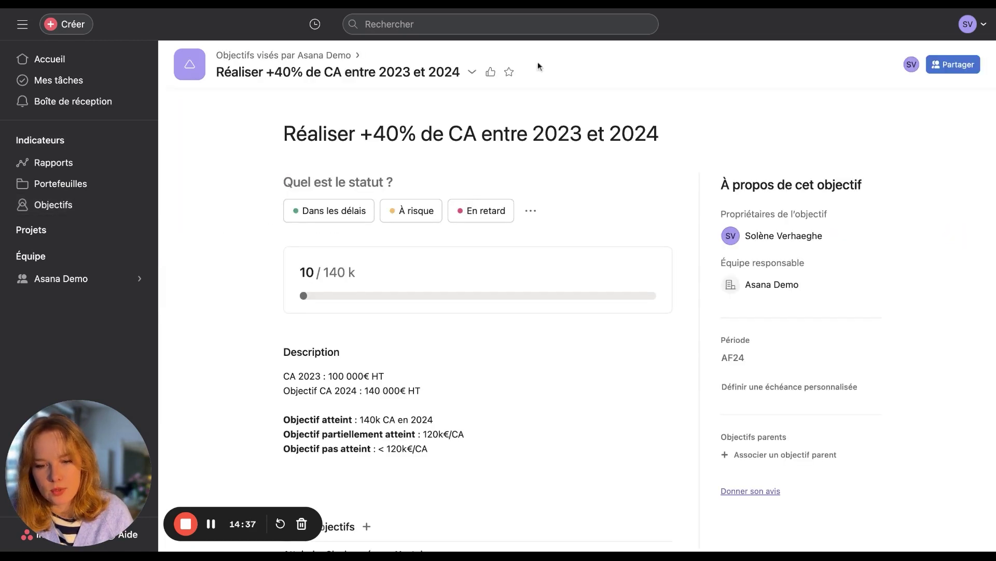
pyautogui.scroll(-1, 890, 237)
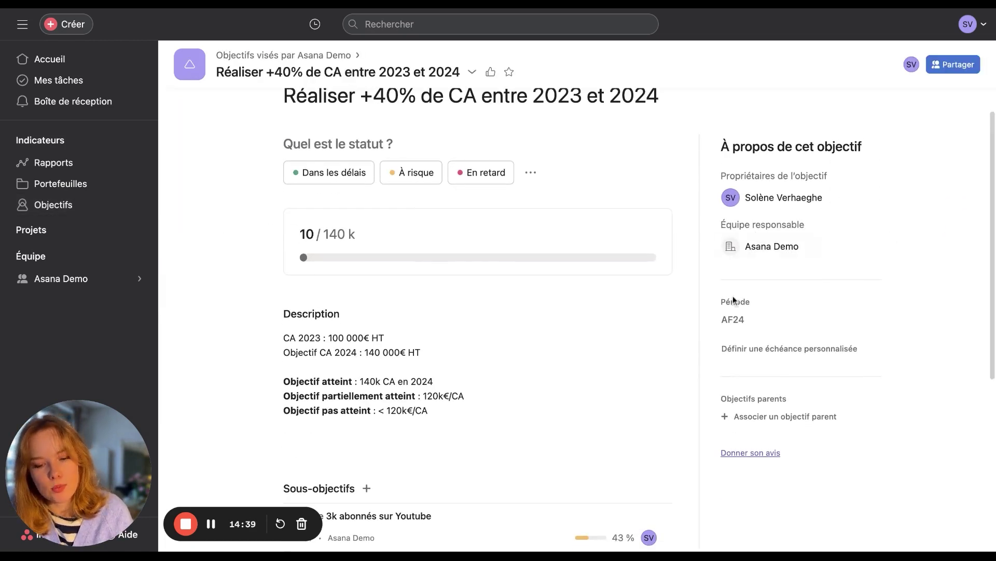
pyautogui.scroll(-5, 348, 264)
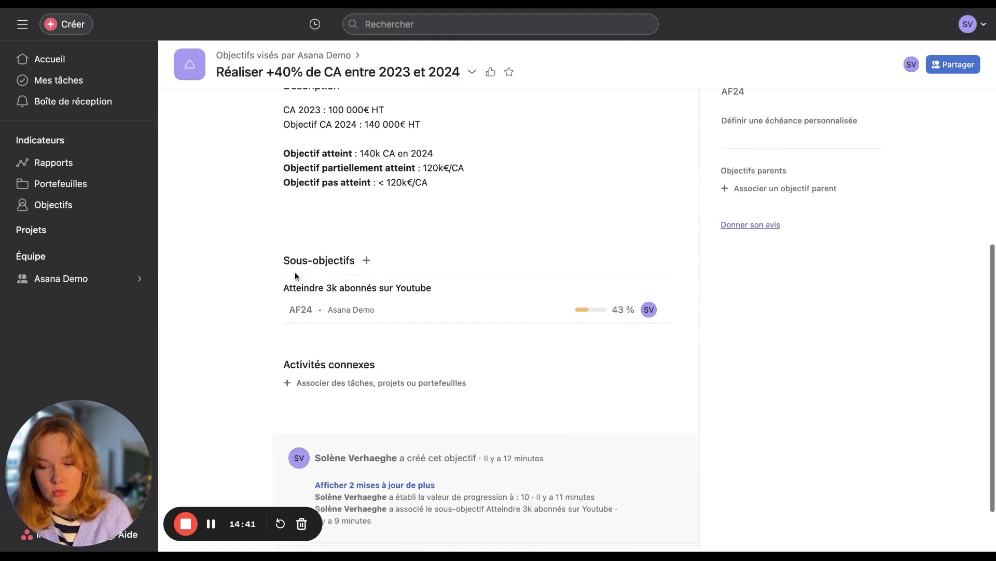
pyautogui.click(405, 289)
pyautogui.scroll(-1, 404, 290)
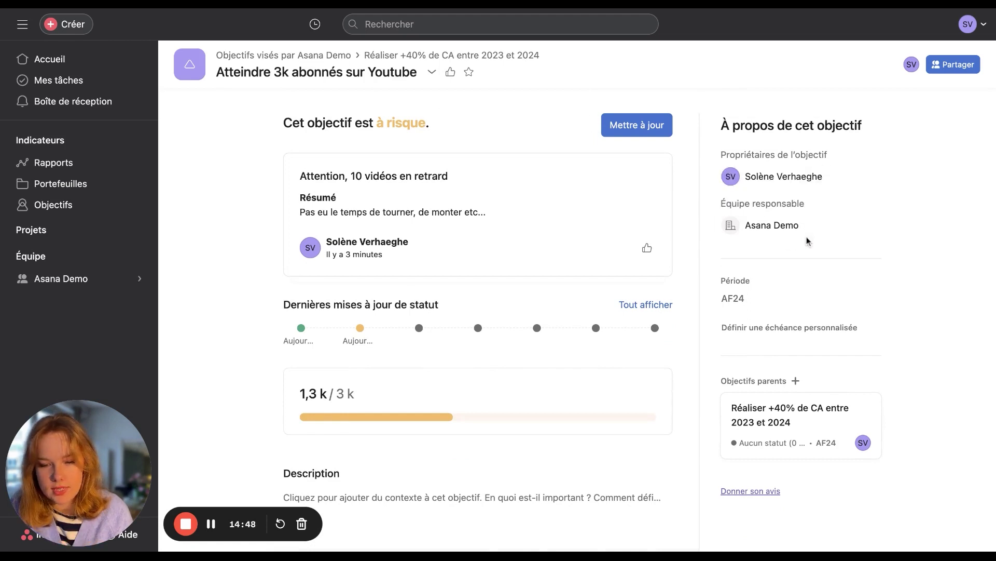
pyautogui.scroll(-2, 391, 334)
pyautogui.scroll(-4, 192, 384)
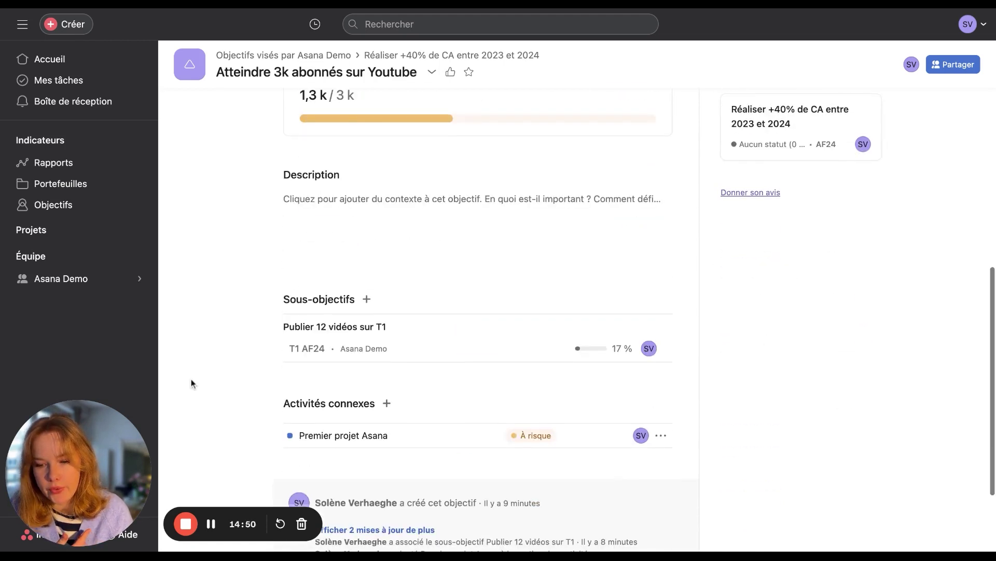
pyautogui.scroll(-1, 318, 296)
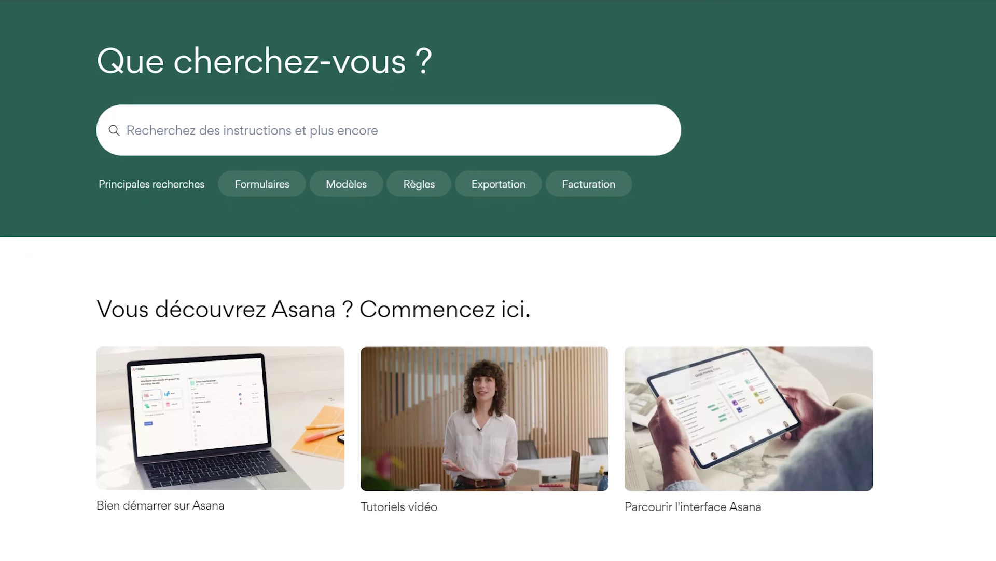
# - Look through the Asana help center's getting-started resources and recommended help topics
pyautogui.scroll(-2, 498, 280)
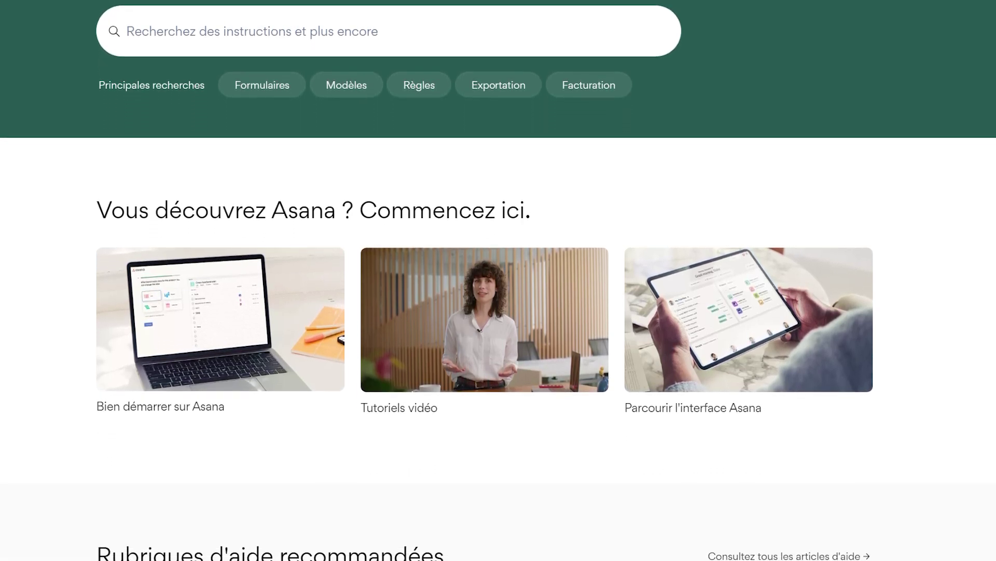
pyautogui.scroll(-2, 498, 280)
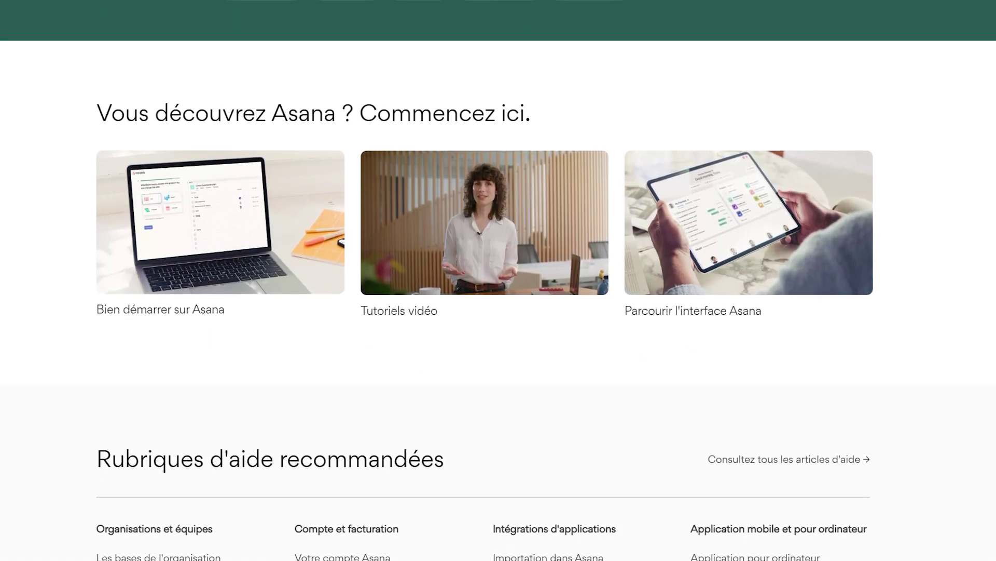
pyautogui.scroll(-2, 498, 280)
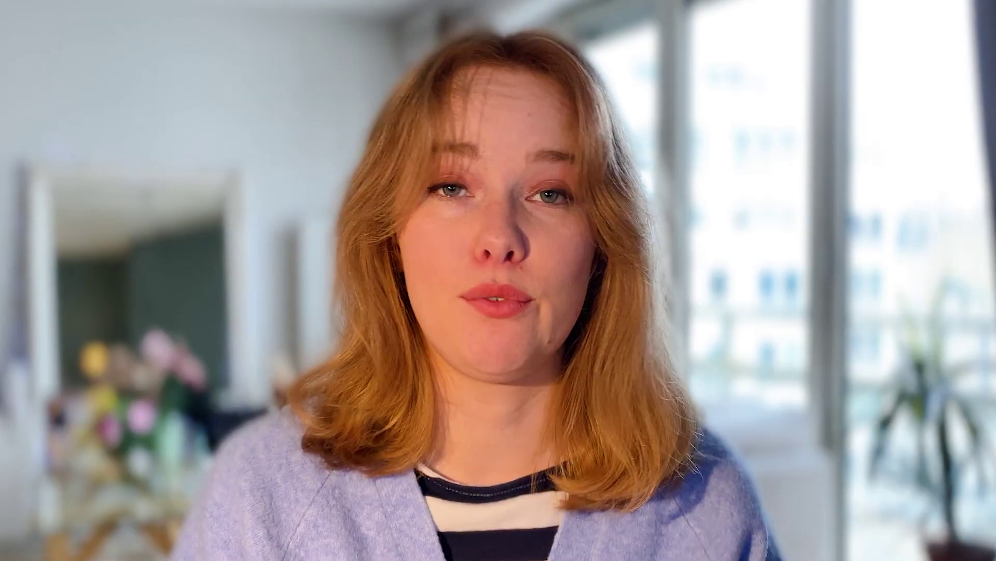